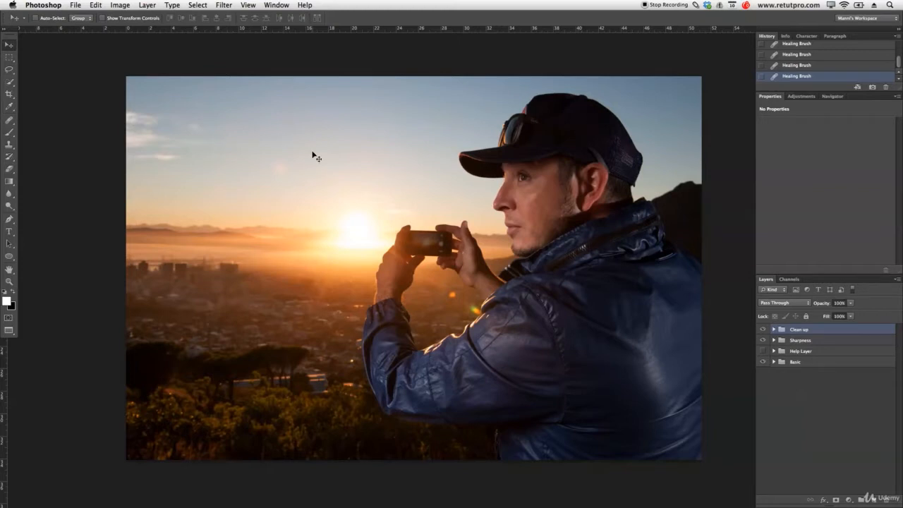
Create an empty layer, duplicate it, and name the two layers Hard (top) and Soft.
left_click(443, 166)
left_click(872, 501)
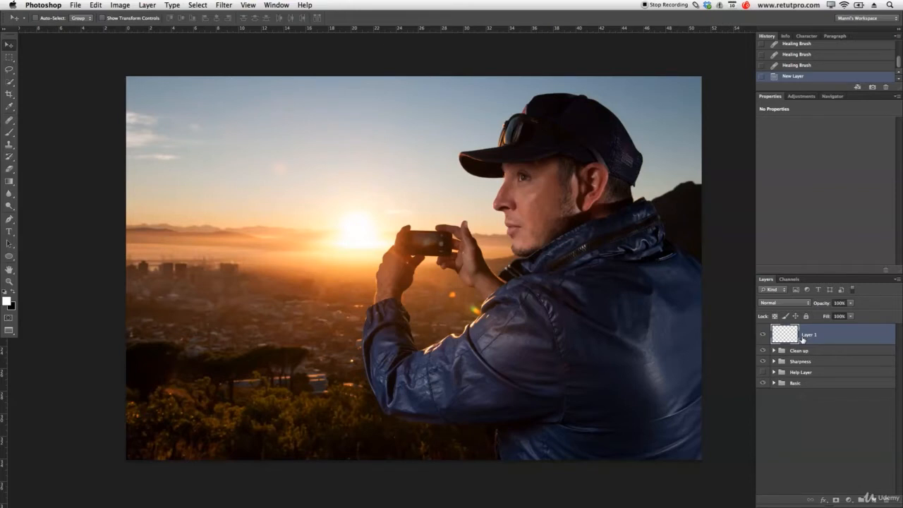
key("super+j")
double_click(810, 335)
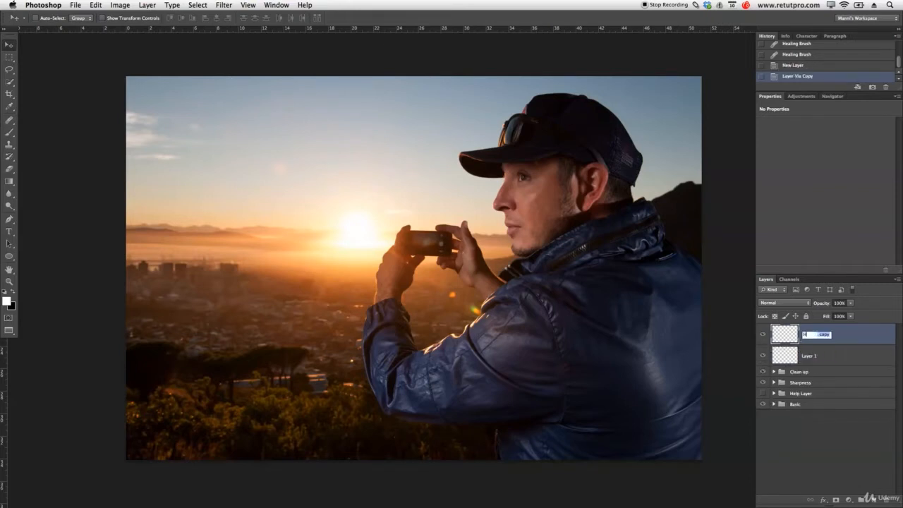
type("Hard")
key("Return")
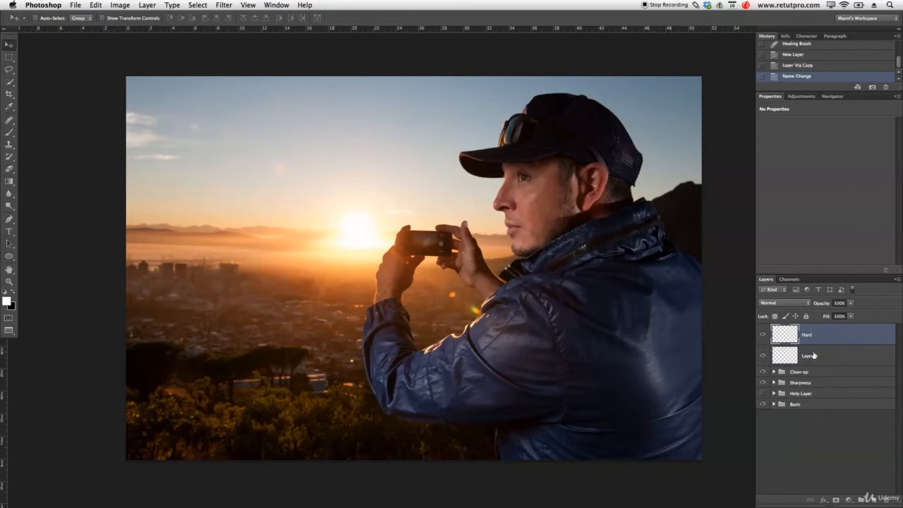
double_click(809, 356)
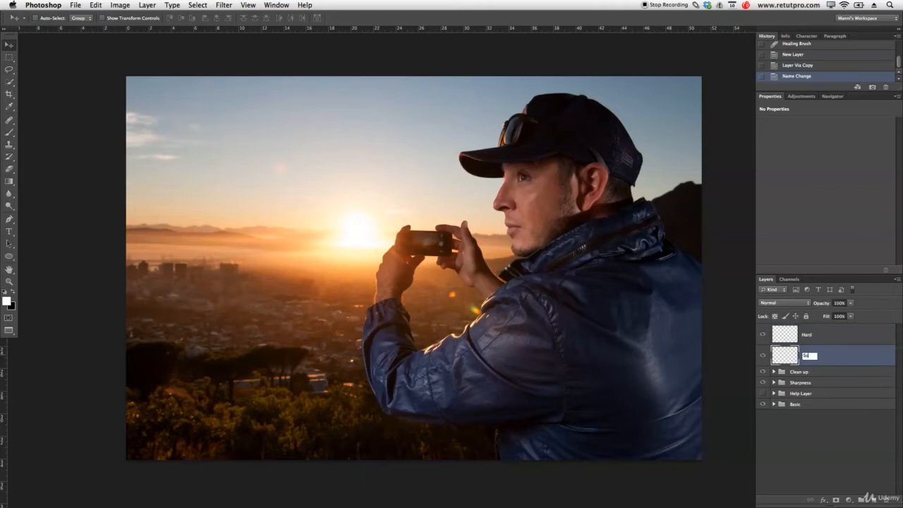
key("Return")
left_click(817, 339)
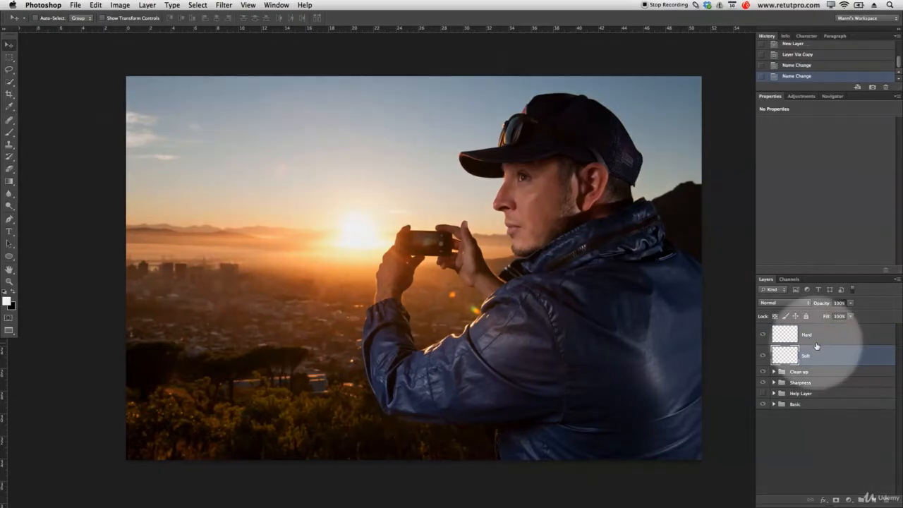
left_click(9, 57)
Select the whole canvas and fill the Hard layer with 50% Gray, then deselect.
left_click_drag(72, 56, 98, 91)
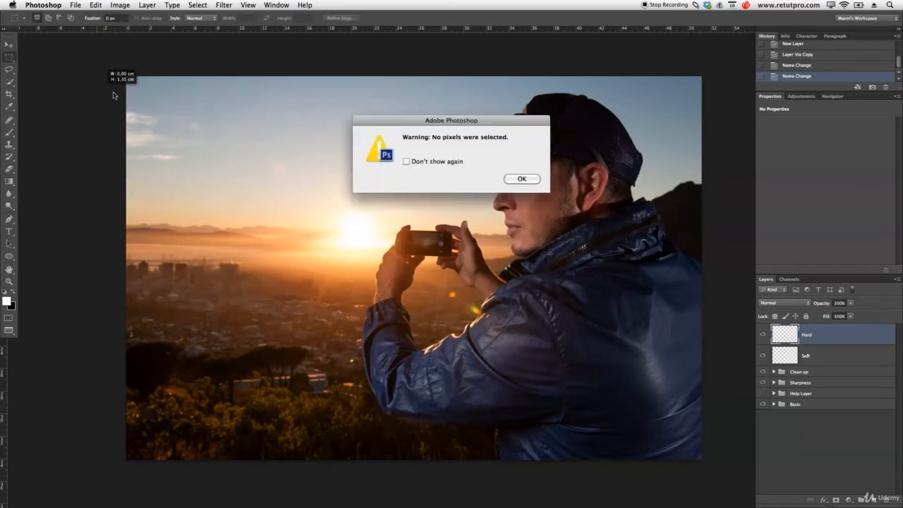
key("Return")
key("super+a")
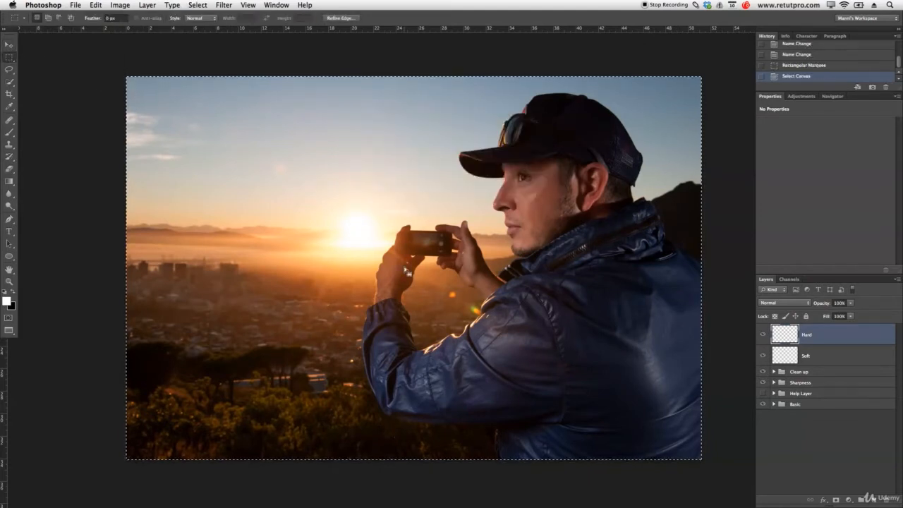
scroll(504, 261, "right", 2)
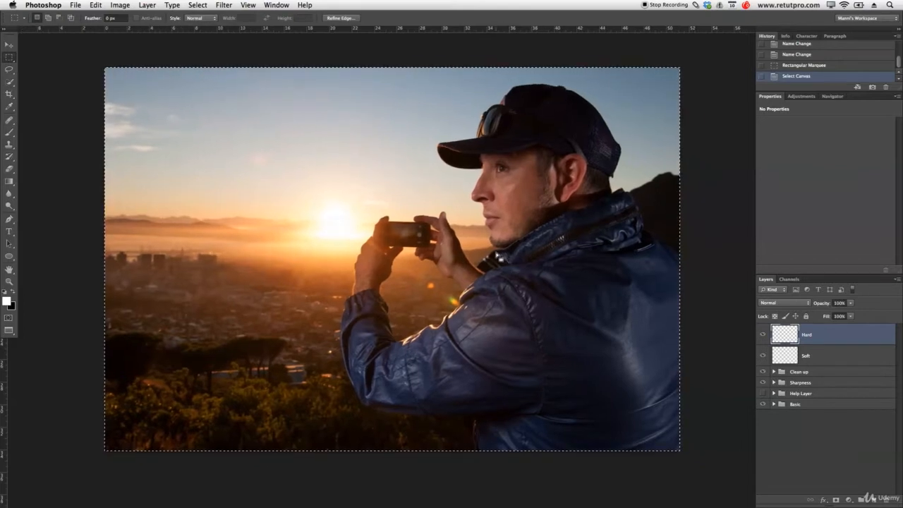
right_click(465, 242)
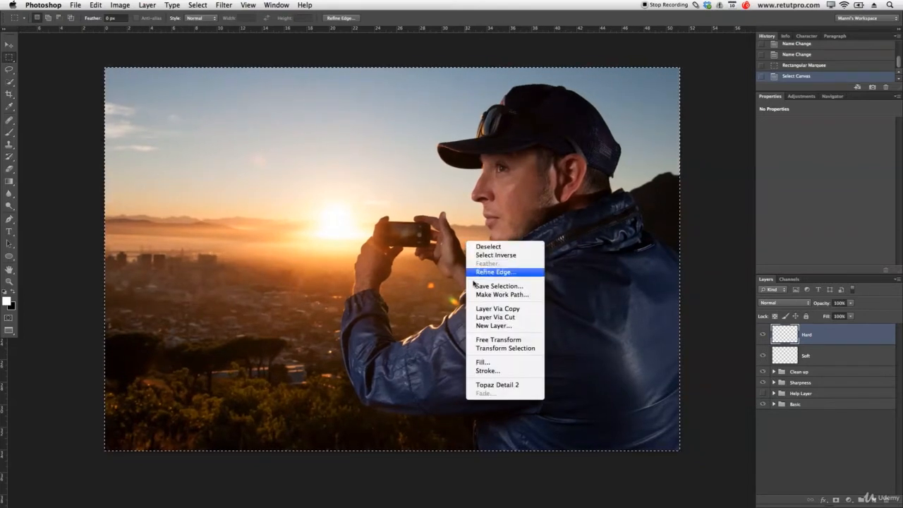
left_click(481, 362)
left_click(568, 296)
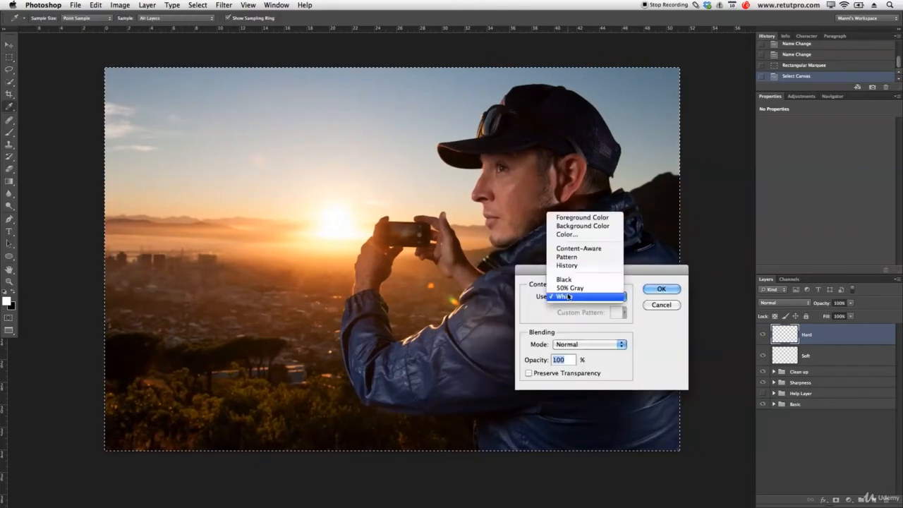
left_click(570, 289)
left_click(663, 289)
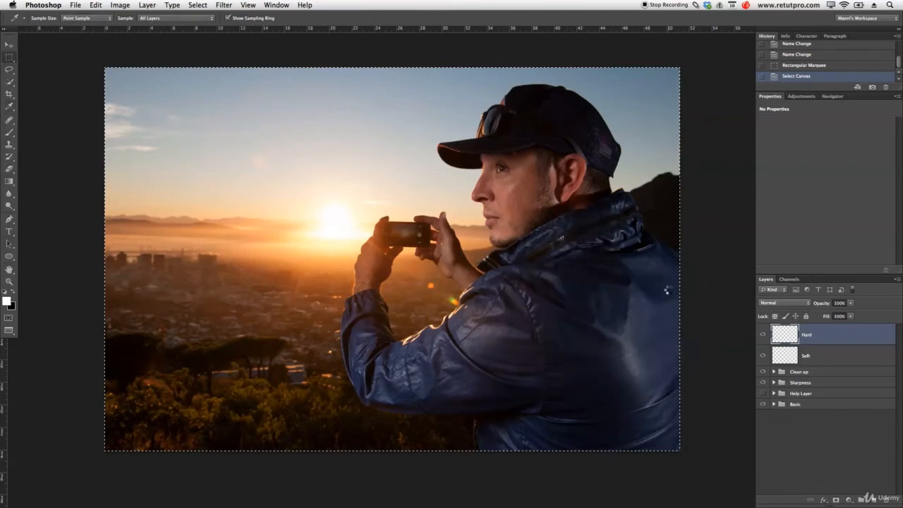
key("super+d")
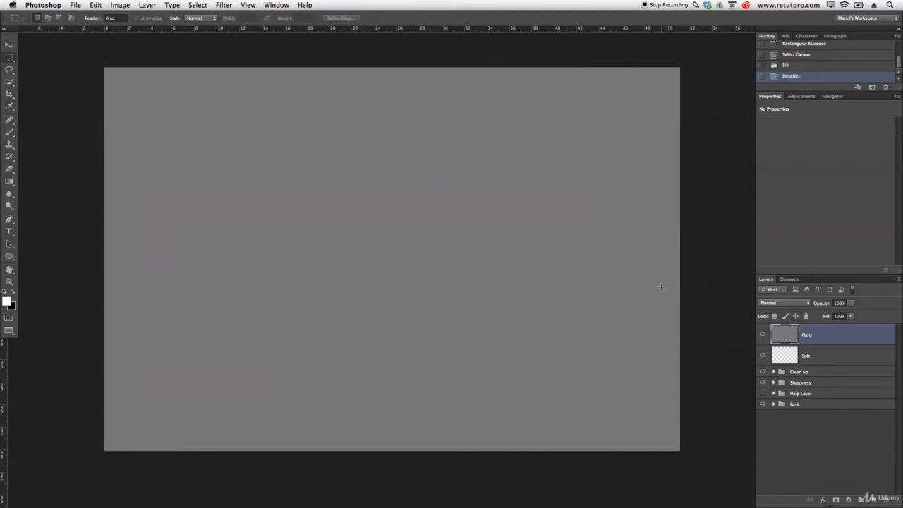
Set the Hard layer to Overlay blending and hide it.
left_click(788, 305)
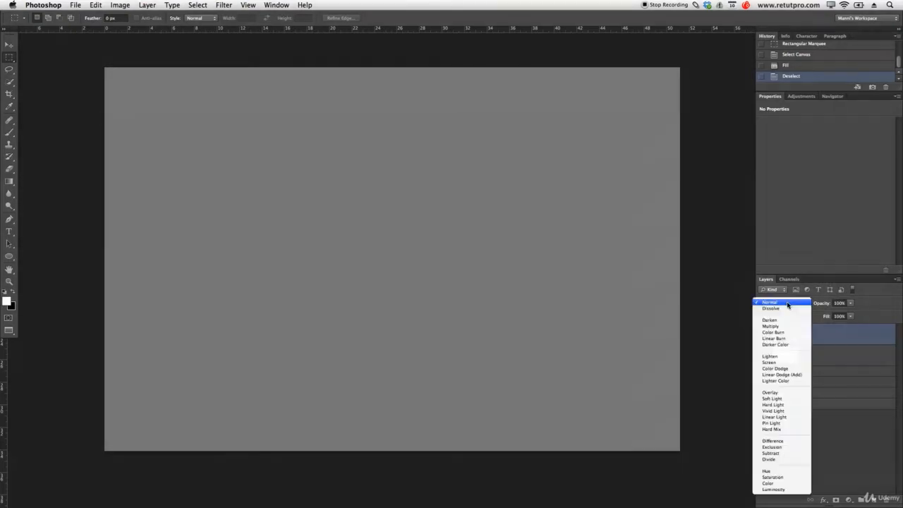
left_click(783, 392)
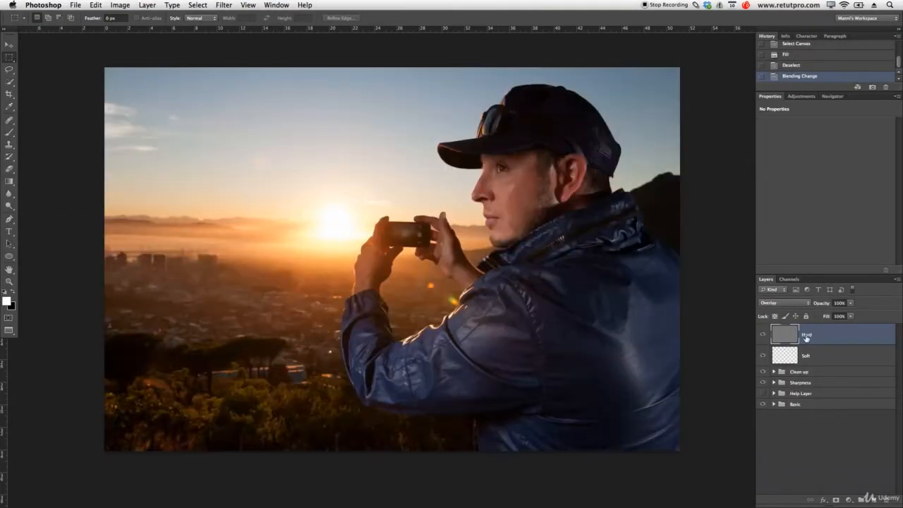
left_click(763, 335)
left_click(784, 357)
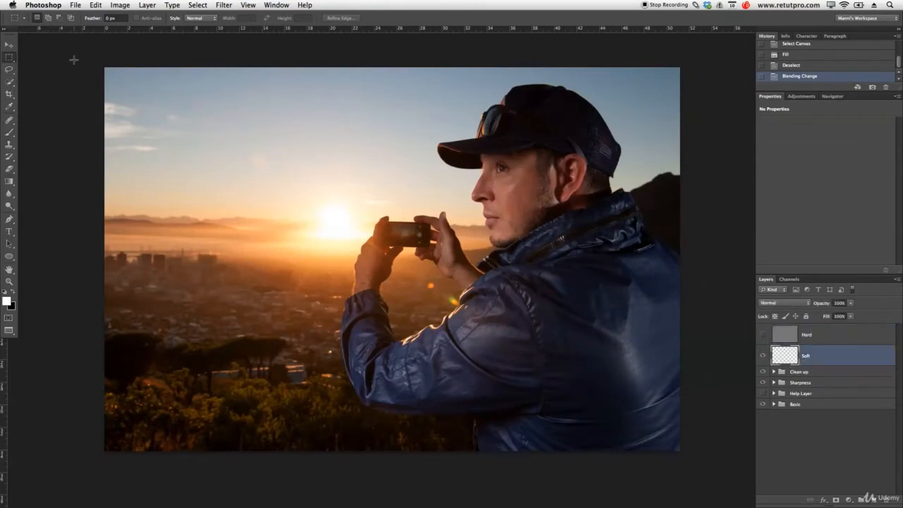
Select the whole canvas and fill the Soft layer with 50% Gray, then deselect.
key("super+a")
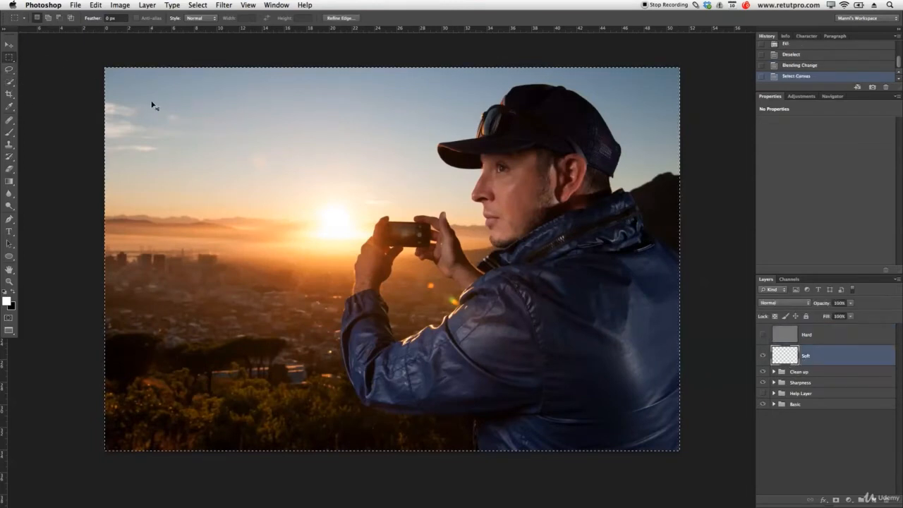
right_click(298, 171)
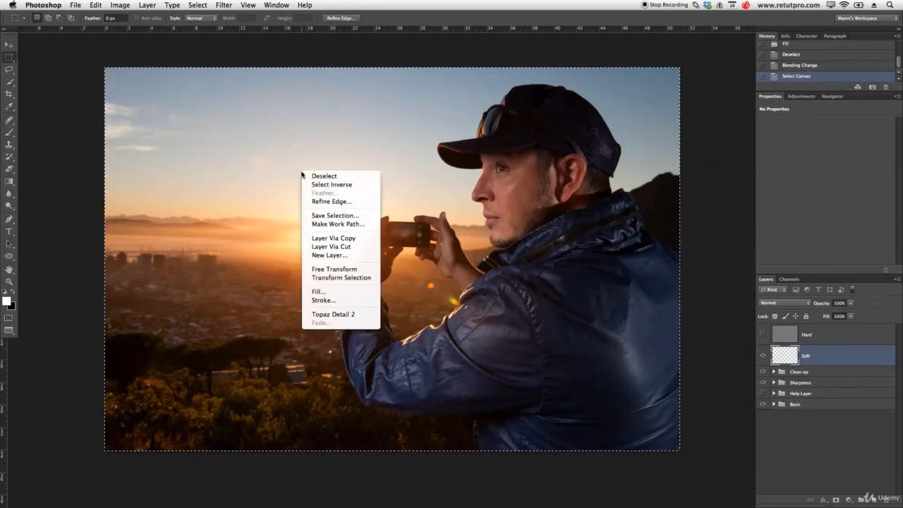
left_click(325, 292)
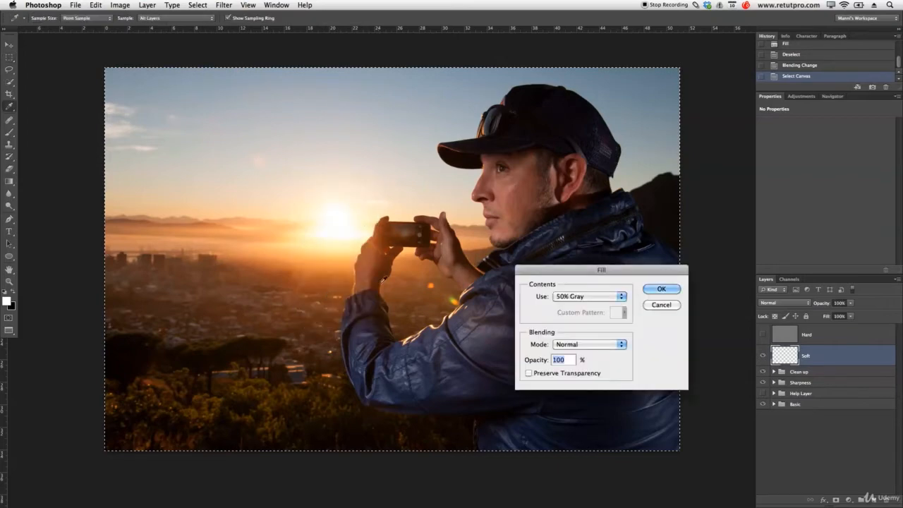
left_click(577, 299)
left_click(577, 296)
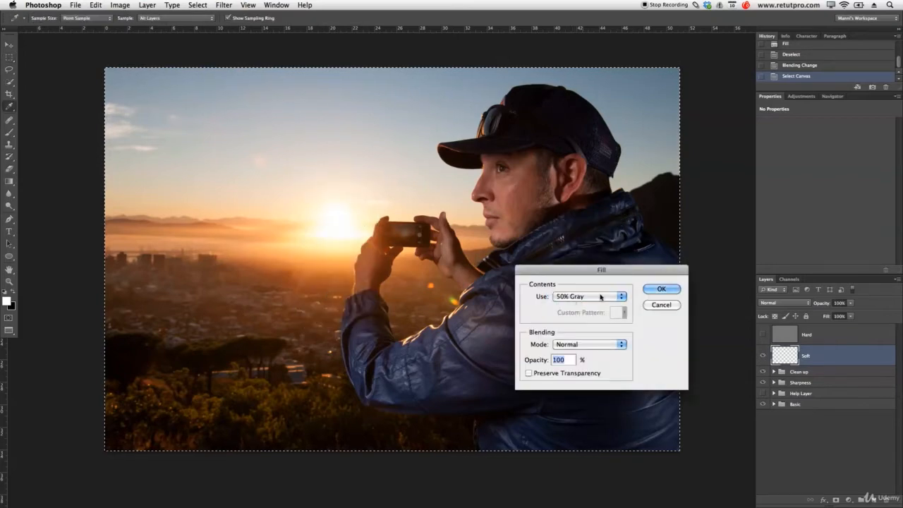
left_click(663, 289)
key("m")
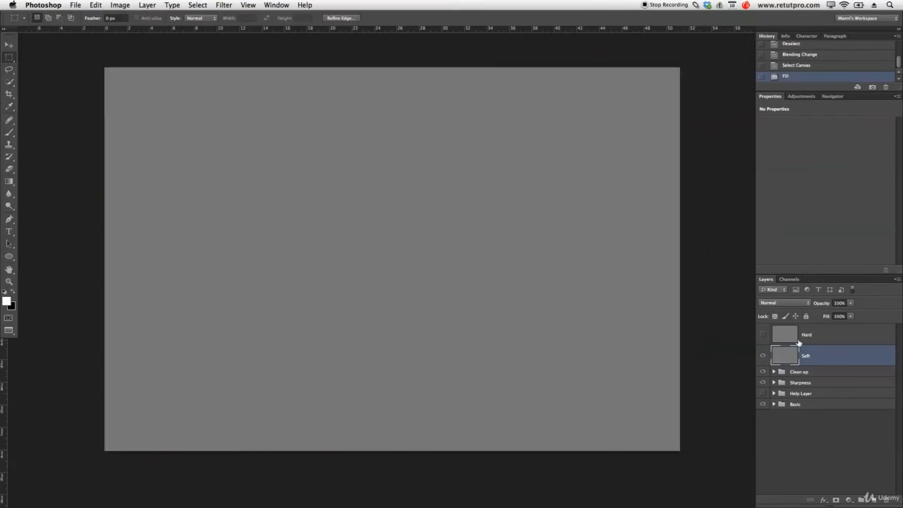
key("super+d")
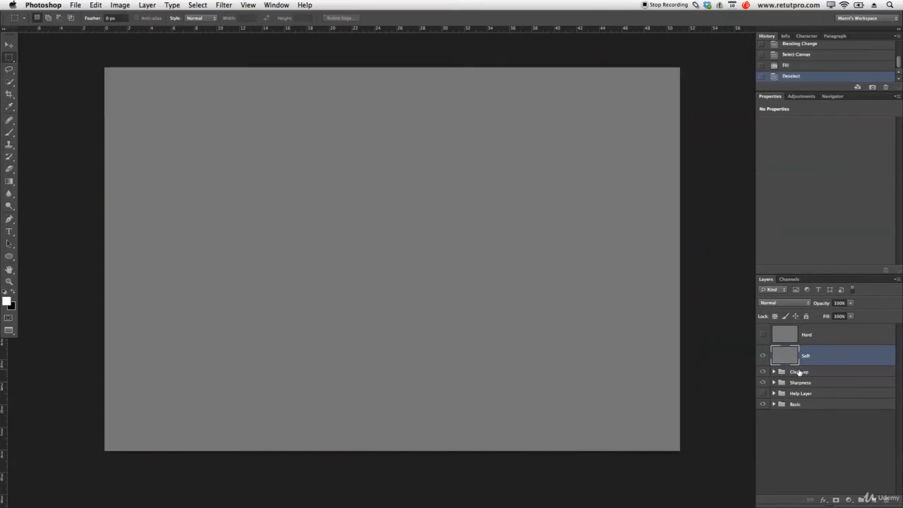
Set the Soft layer to Soft Light and group it with Hard into Group 1.
left_click(789, 303)
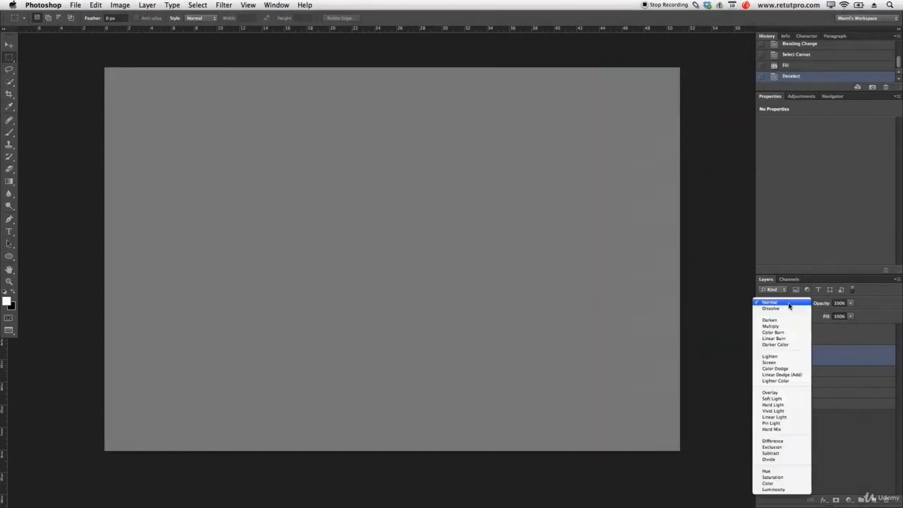
left_click(776, 398)
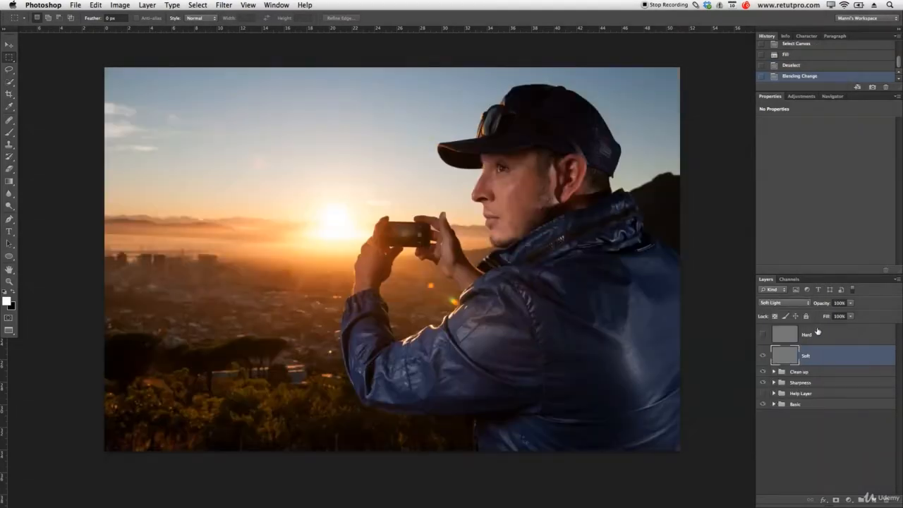
left_click(826, 336, "shift")
key("super+g")
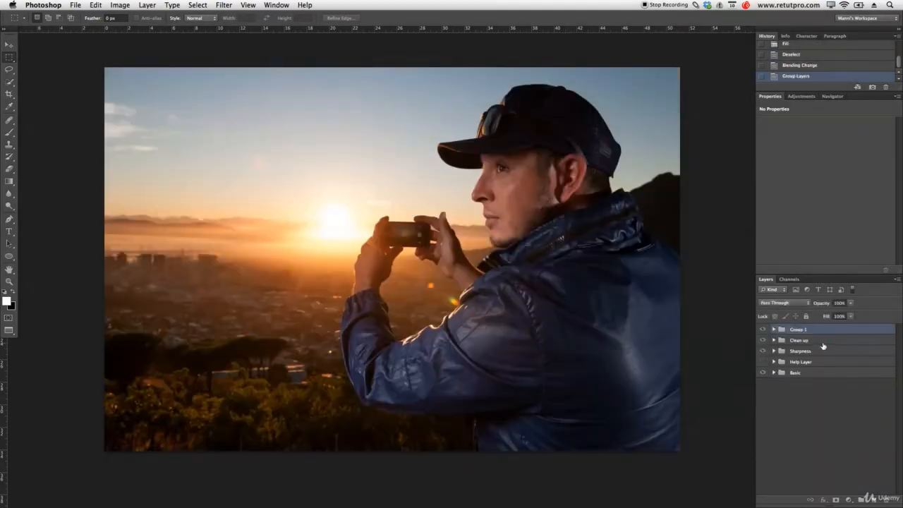
Rename Group 1 to D&B, expand it, make Hard visible again and select Hard.
double_click(798, 330)
type("C")
type("&B")
key("Return")
left_click(774, 330)
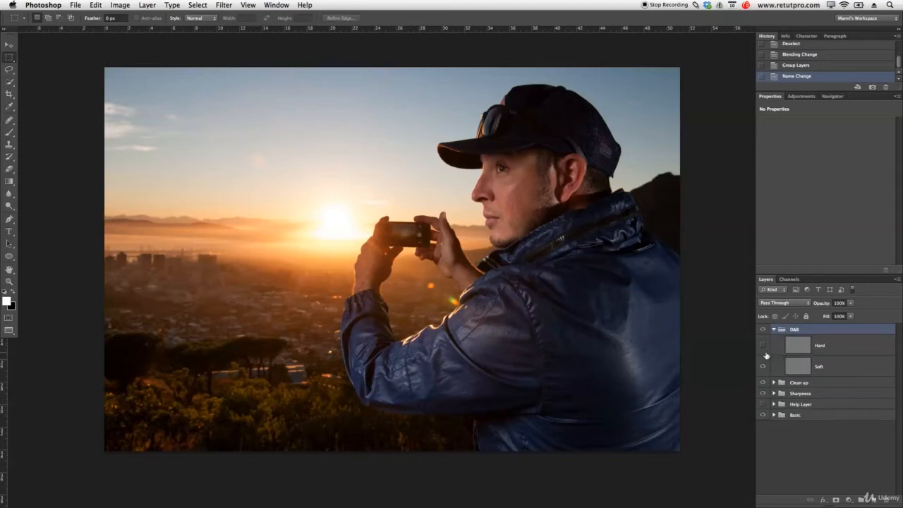
left_click(762, 345)
left_click(829, 365)
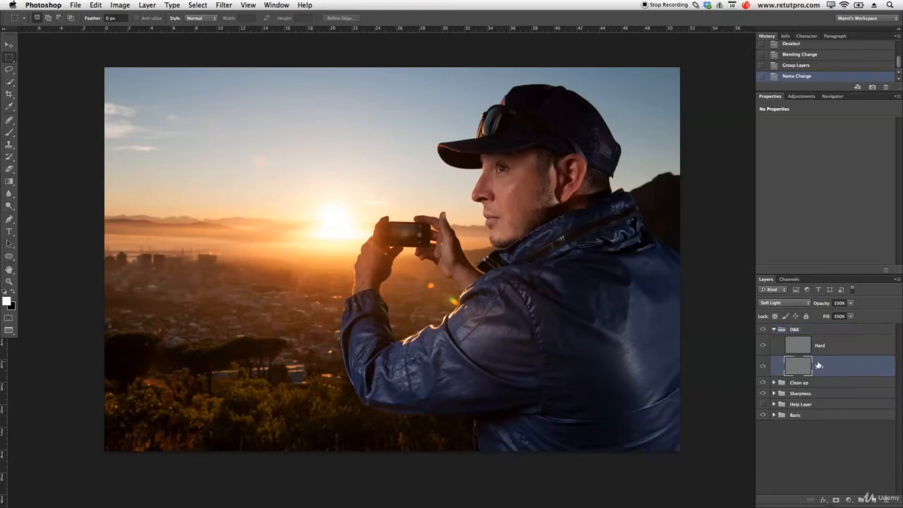
left_click(833, 351)
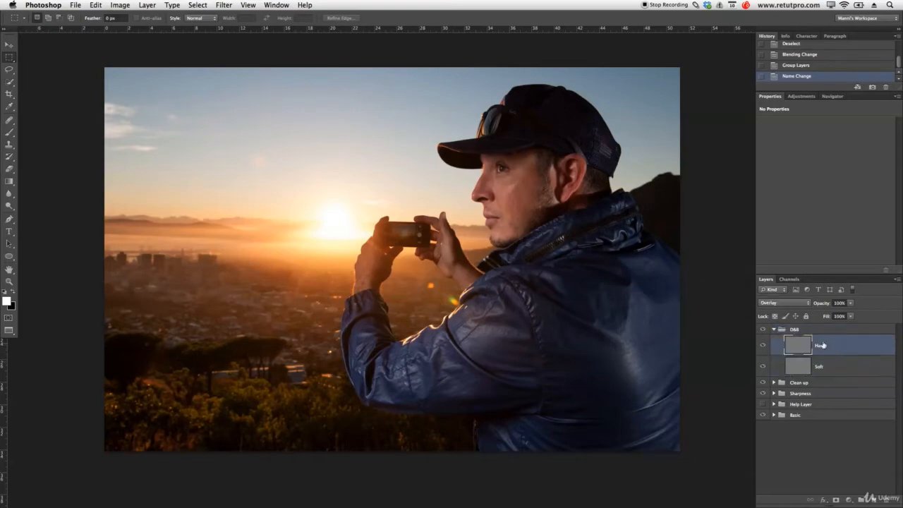
Zoom in on the face and set a soft Brush to about 231 px at 7% opacity.
key("z")
left_click_drag(506, 180, 548, 180)
left_click_drag(637, 301, 463, 313)
key("b")
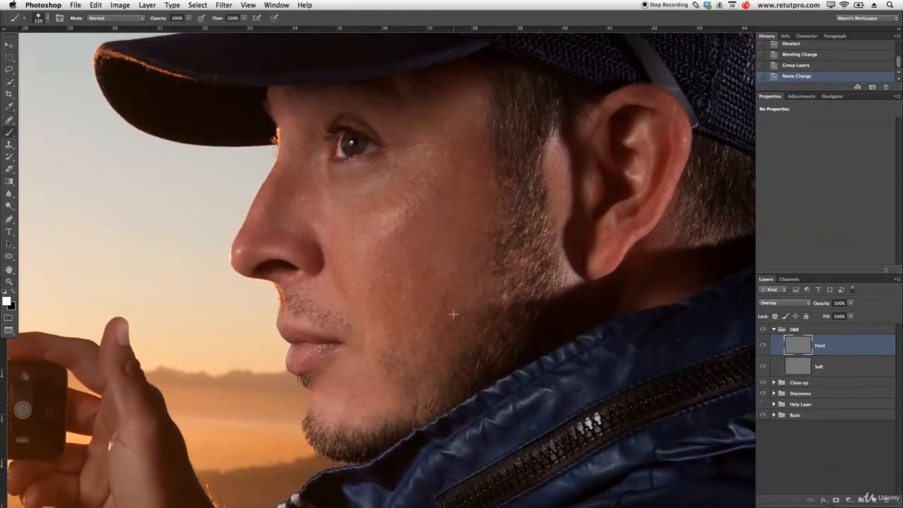
mouse_move(419, 289)
left_mouse_down()
mouse_move(463, 284)
mouse_move(443, 64)
left_mouse_up()
left_click_drag(162, 20, 71, 20)
key("Return")
Burn small black dabs beside the eye with a 20 px brush.
key("bracketleft")
key("bracketleft")
key("bracketleft")
key("bracketleft")
key("bracketleft")
key("bracketleft")
key("bracketleft")
key("bracketleft")
key("bracketleft")
key("bracketleft")
key("x")
key("bracketleft")
key("bracketleft")
key("bracketleft")
left_click_drag(356, 132, 373, 144)
left_click(331, 131)
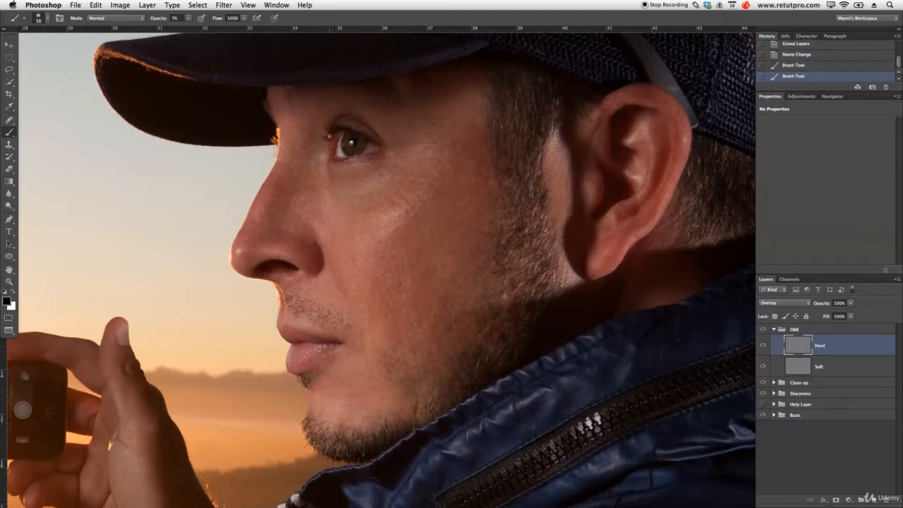
left_click(335, 152)
left_click(360, 155)
Continue burning around the beard, below the lip, under the nose, the ear and the hair behind it.
key("bracketleft")
key("bracketleft")
key("bracketright")
key("bracketright")
key("bracketright")
key("bracketright")
key("bracketright")
key("bracketright")
key("bracketright")
key("bracketright")
key("bracketright")
key("bracketright")
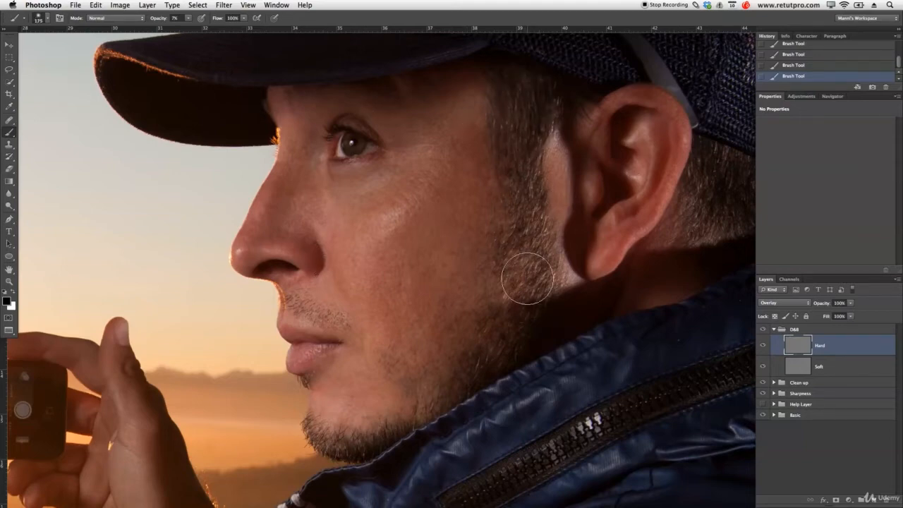
key("bracketleft")
key("bracketleft")
key("bracketleft")
key("bracketleft")
key("bracketleft")
key("bracketleft")
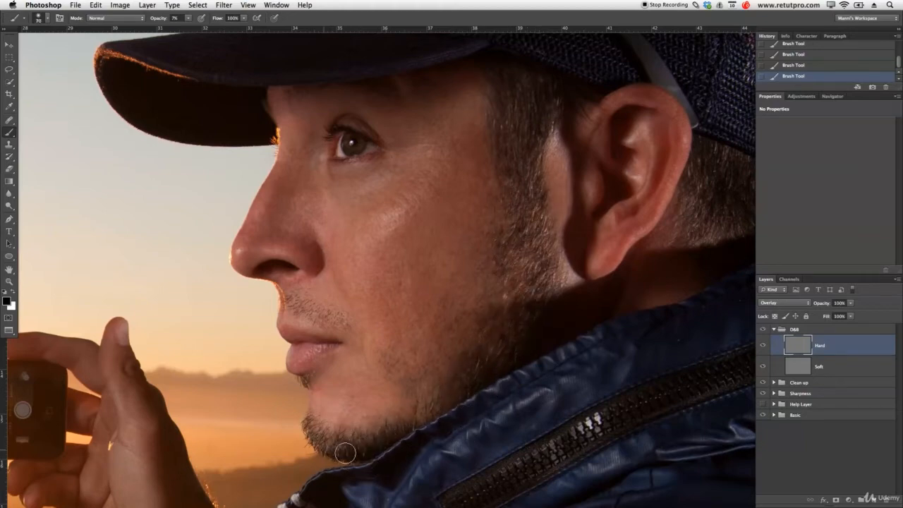
key("bracketleft")
key("bracketleft")
key("bracketleft")
key("bracketleft")
key("bracketleft")
key("bracketleft")
key("bracketleft")
key("bracketleft")
key("bracketleft")
key("bracketright")
key("bracketleft")
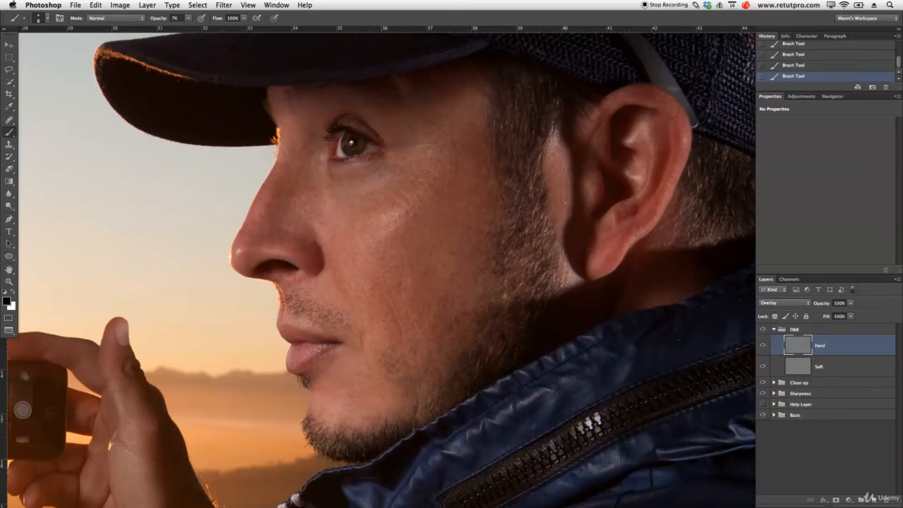
left_click_drag(604, 226, 448, 255)
key("bracketright")
key("bracketright")
key("bracketright")
key("bracketright")
key("bracketright")
key("bracketright")
key("bracketright")
key("bracketright")
key("bracketright")
key("bracketright")
key("bracketright")
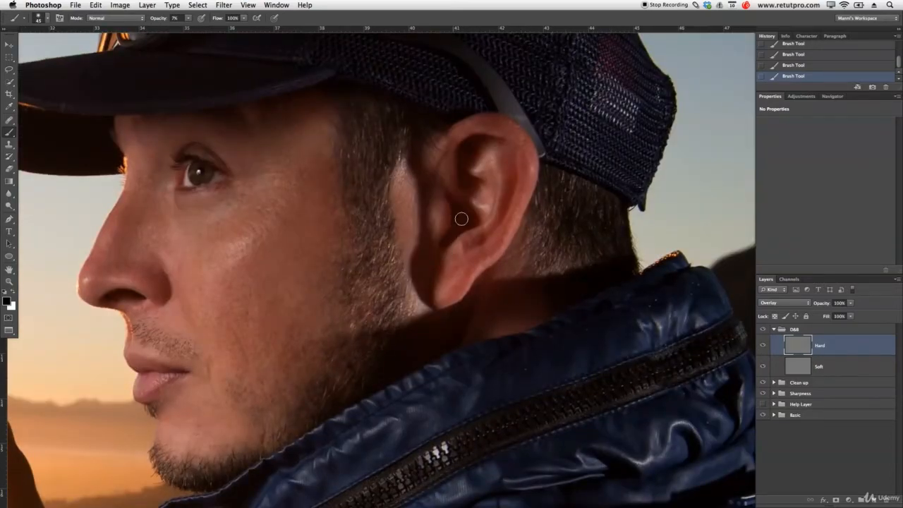
key("bracketleft")
key("bracketleft")
key("bracketleft")
key("bracketright")
key("bracketright")
key("bracketright")
key("bracketright")
mouse_move(549, 205)
left_mouse_down()
mouse_move(564, 246)
mouse_move(575, 205)
mouse_move(585, 252)
mouse_move(618, 200)
mouse_move(610, 194)
mouse_move(621, 271)
left_mouse_up()
key("z")
left_click_drag(411, 234, 350, 241)
left_click(762, 347)
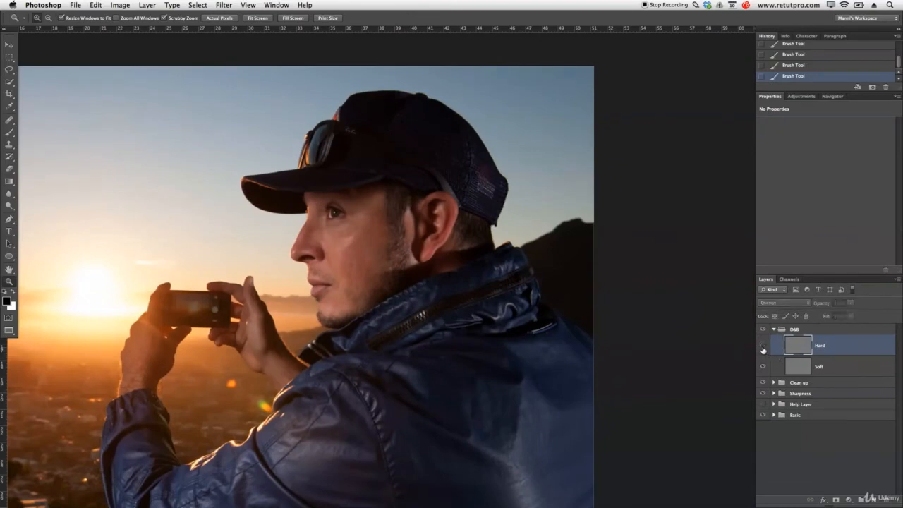
left_click(762, 348)
left_click(763, 346)
left_click(764, 346)
key("b")
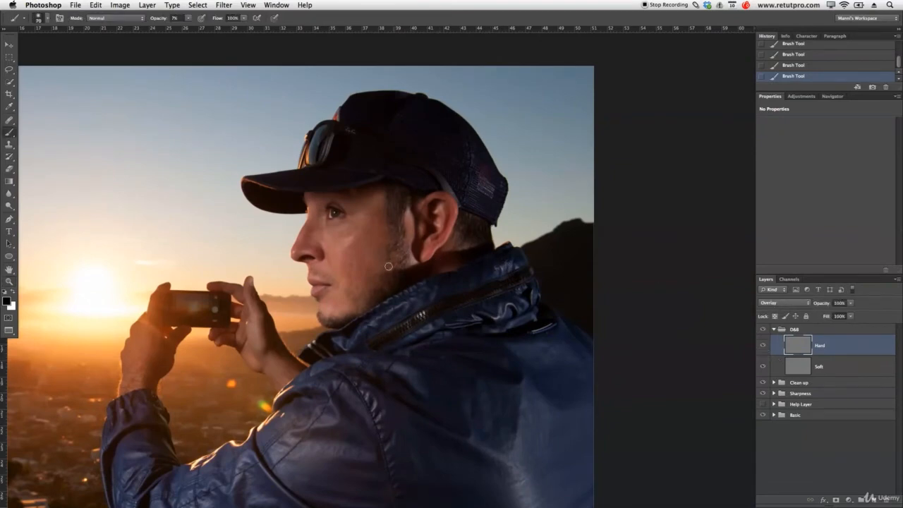
key("bracketright")
key("bracketright")
key("bracketright")
key("bracketright")
key("bracketright")
key("bracketright")
key("bracketleft")
key("bracketleft")
key("bracketleft")
key("bracketleft")
scroll(335, 350, "down", 5)
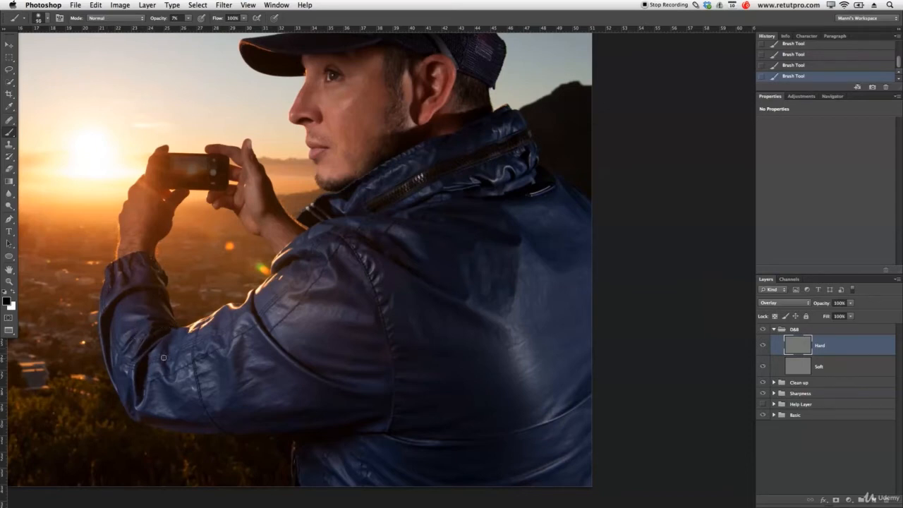
Burn the upper and lower jacket and the collar in black, varying the brush size.
key("bracketright")
key("bracketright")
key("bracketright")
key("bracketright")
key("bracketright")
key("bracketleft")
key("bracketleft")
key("bracketleft")
key("bracketright")
key("bracketright")
key("bracketright")
key("bracketleft")
key("bracketleft")
key("bracketleft")
key("bracketright")
key("bracketright")
key("bracketright")
key("bracketright")
key("bracketright")
key("bracketright")
key("bracketright")
key("bracketright")
key("bracketright")
key("bracketright")
key("bracketright")
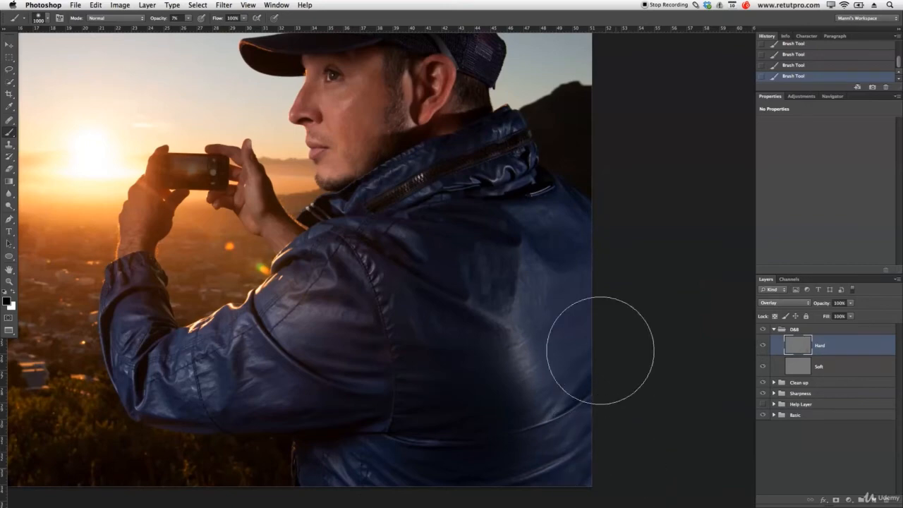
key("bracketleft")
key("bracketleft")
key("bracketleft")
key("bracketleft")
key("bracketleft")
key("bracketleft")
key("bracketleft")
key("bracketleft")
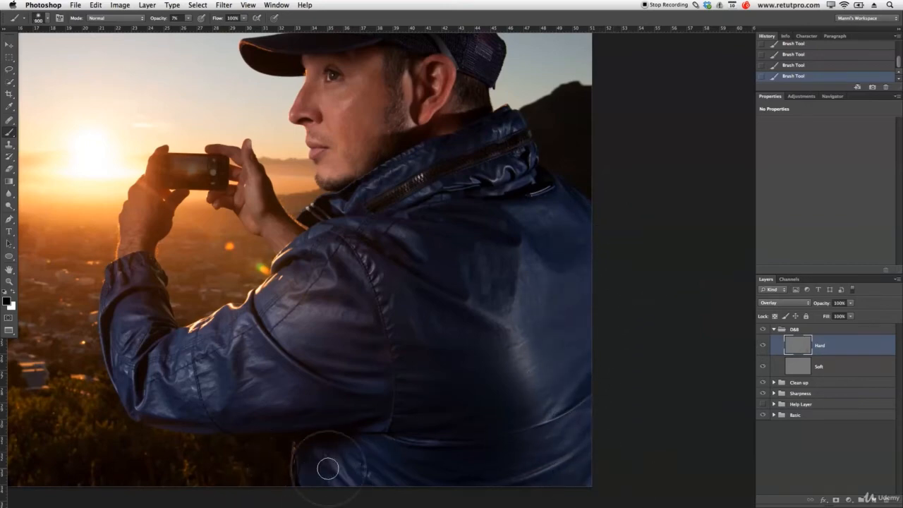
key("bracketleft")
key("bracketleft")
key("bracketleft")
key("bracketright")
key("bracketright")
key("bracketright")
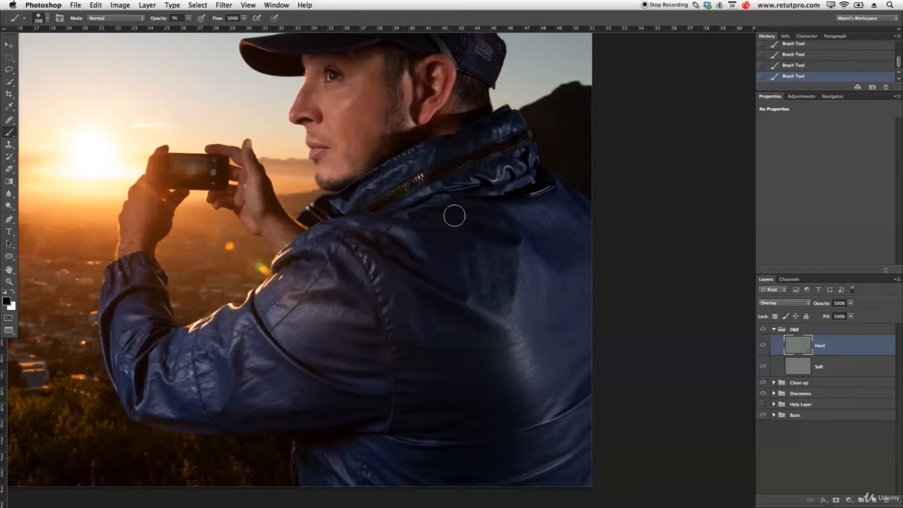
key("bracketleft")
key("bracketleft")
key("bracketleft")
key("bracketleft")
key("bracketleft")
mouse_move(457, 245)
left_mouse_down()
mouse_move(401, 394)
mouse_move(425, 289)
mouse_move(433, 356)
left_mouse_up()
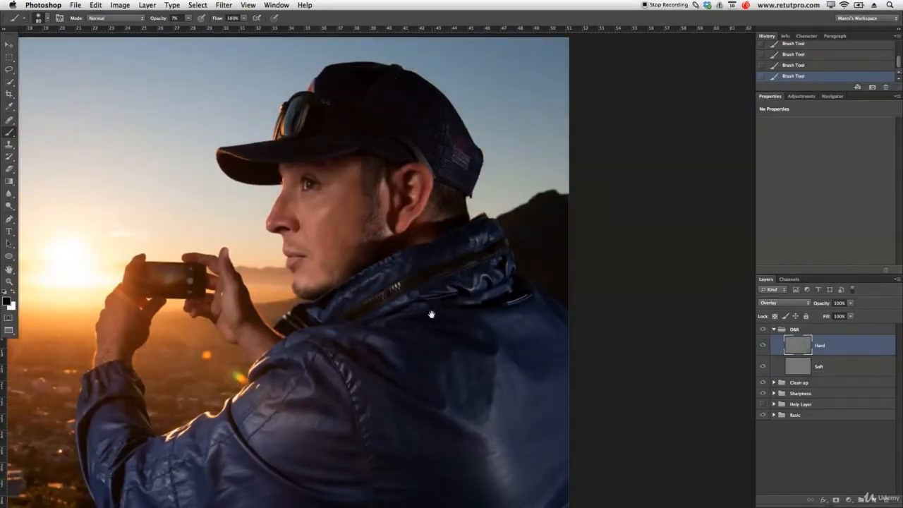
left_click_drag(431, 314, 426, 299)
Switch to white and dodge highlights across the jacket and sleeve.
key("x")
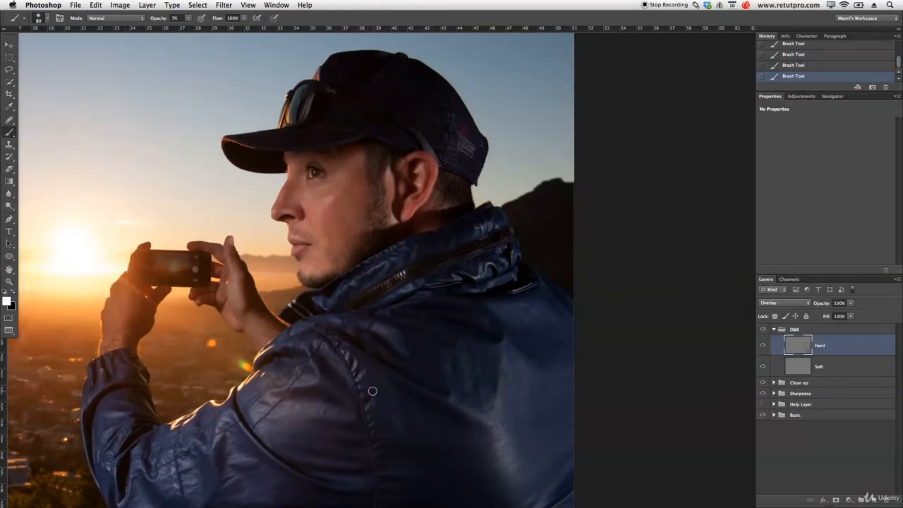
left_click_drag(407, 379, 413, 312)
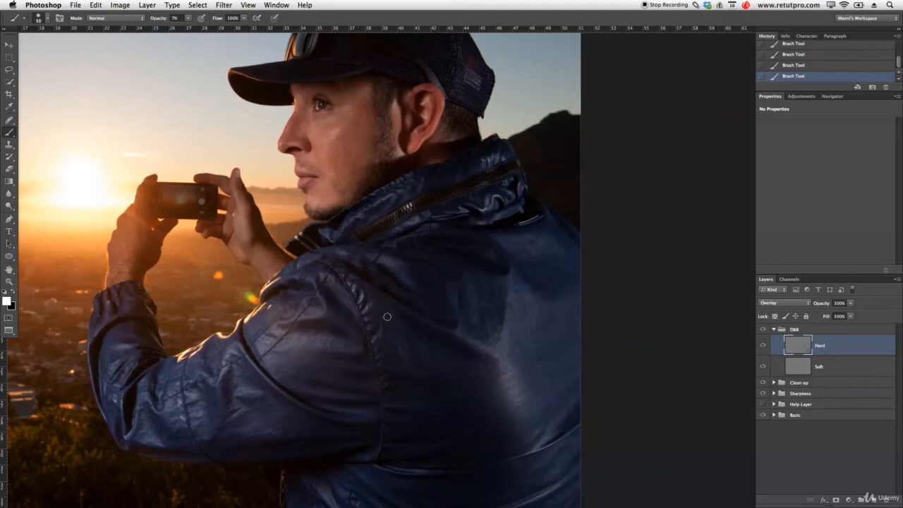
key("bracketright")
key("bracketright")
key("bracketright")
key("bracketright")
key("bracketleft")
key("bracketleft")
key("bracketright")
key("bracketright")
key("bracketleft")
key("bracketleft")
key("bracketright")
key("bracketright")
key("bracketright")
key("bracketleft")
key("bracketleft")
key("bracketright")
key("bracketright")
key("bracketright")
key("bracketright")
Dodge the jacket back and lower jacket, then bring the face and cap back into view.
left_click_drag(513, 190, 451, 206)
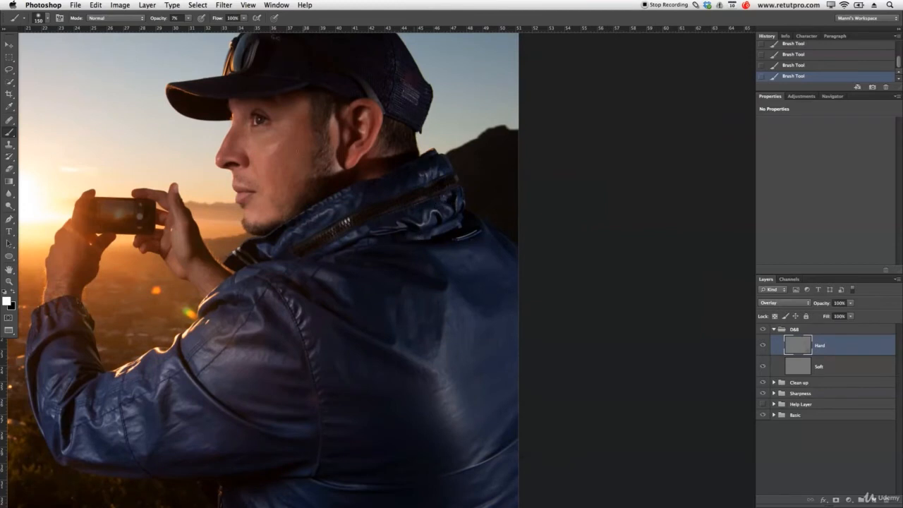
key("bracketleft")
key("bracketright")
key("bracketright")
key("bracketright")
key("bracketright")
key("bracketright")
left_click_drag(492, 350, 477, 186)
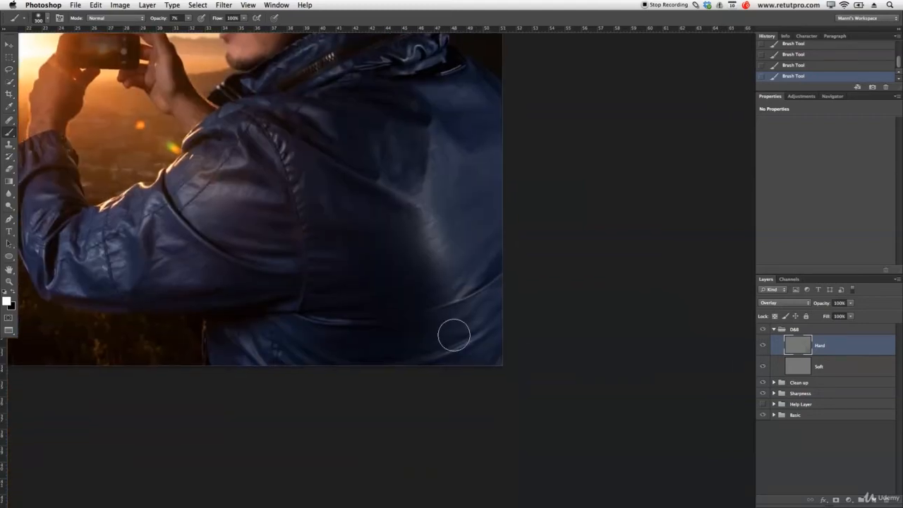
key("bracketleft")
key("bracketleft")
key("space")
left_click_drag(345, 142, 439, 326)
Dodge along the cap brim, the cap's back and the ear, then zoom in on the cheek.
key("bracketleft")
key("bracketleft")
key("bracketleft")
key("bracketleft")
key("bracketleft")
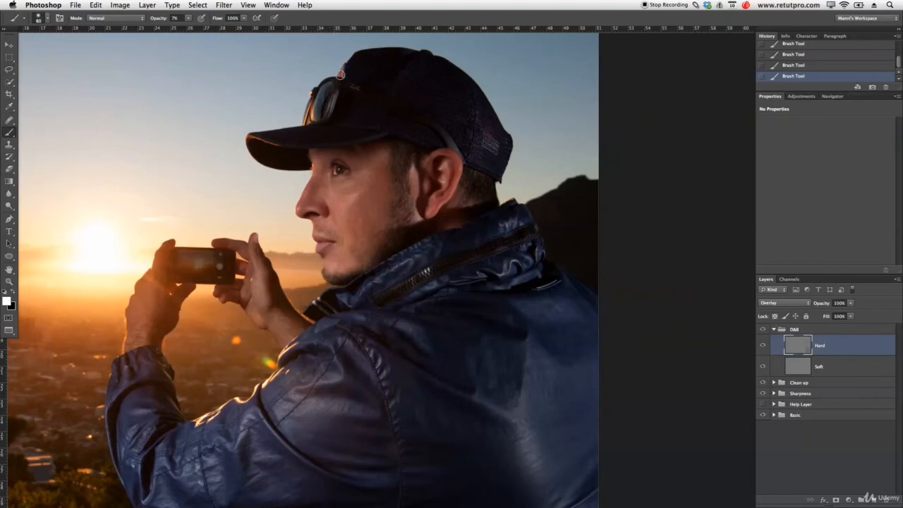
key("bracketright")
key("bracketleft")
key("bracketleft")
key("bracketright")
key("bracketright")
key("bracketright")
key("bracketright")
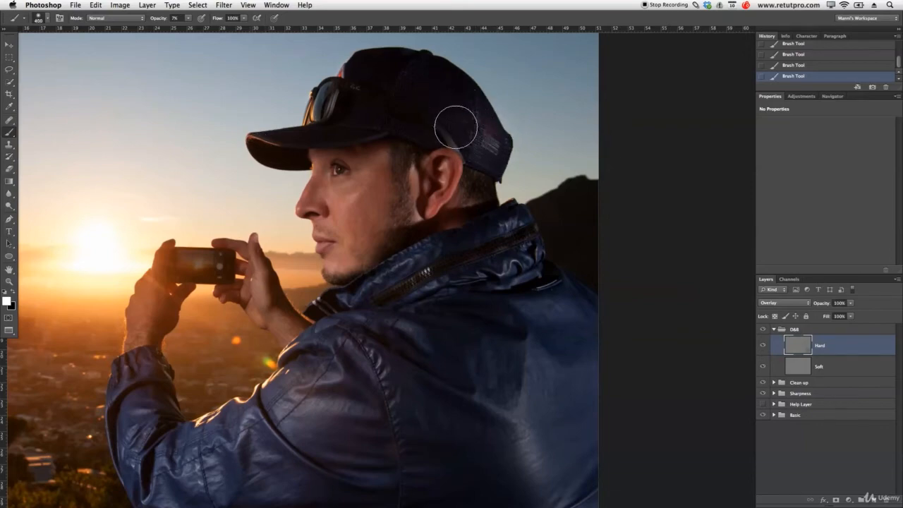
key("bracketleft")
key("bracketleft")
key("bracketleft")
key("bracketleft")
key("bracketleft")
key("bracketleft")
key("bracketleft")
key("super+space")
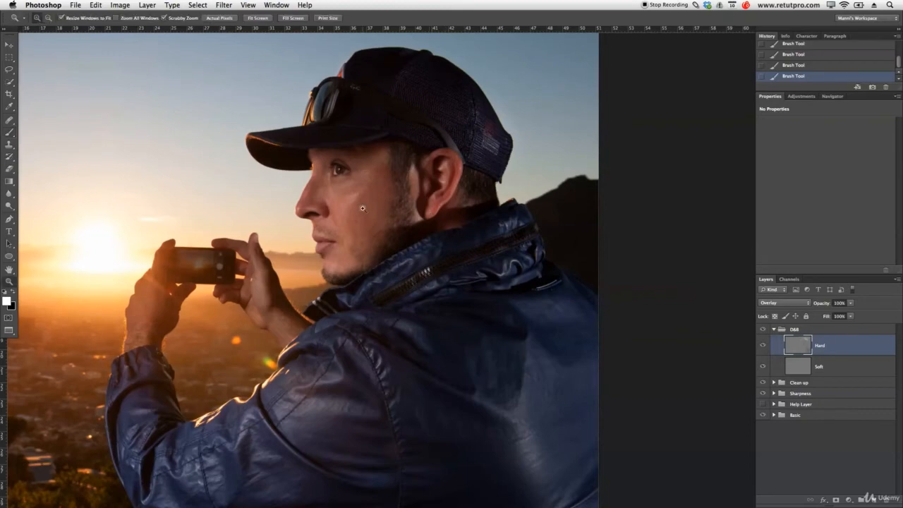
left_click_drag(340, 204, 379, 200)
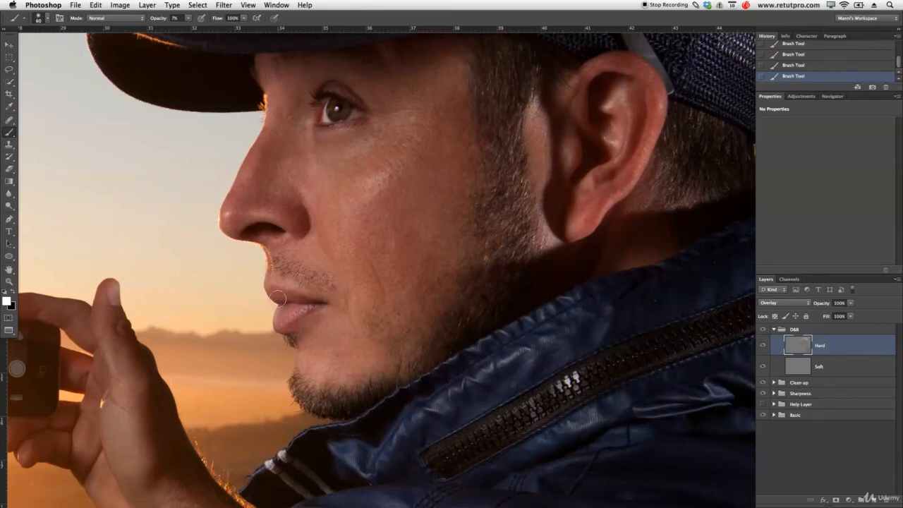
key("bracketright")
key("bracketright")
key("bracketright")
key("bracketright")
key("bracketright")
key("bracketright")
key("bracketright")
key("bracketright")
key("bracketright")
key("bracketright")
key("bracketright")
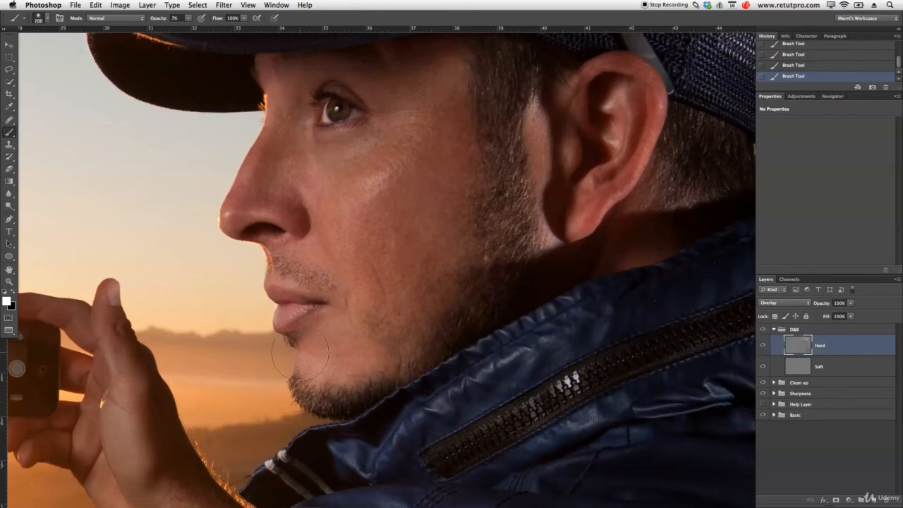
On the Soft layer, paint the cheek and chin with a large brush, then zoom out to the full portrait.
left_click(802, 369)
key("bracketleft")
key("bracketleft")
key("bracketleft")
key("bracketleft")
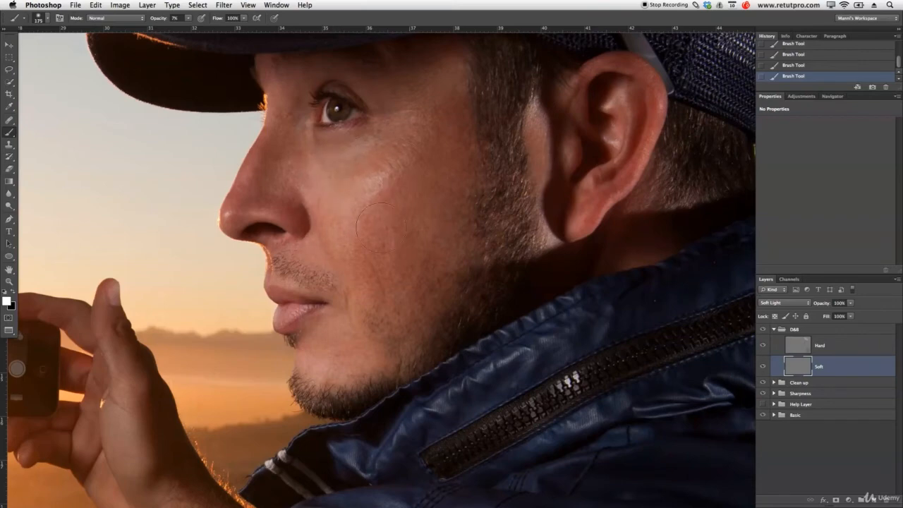
key("bracketright")
key("bracketright")
key("bracketright")
key("bracketright")
key("bracketright")
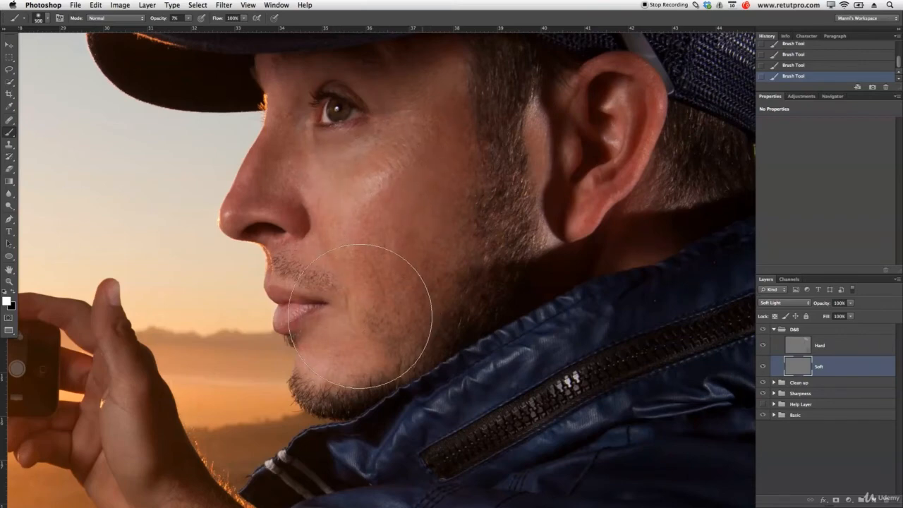
key("bracketright")
key("z")
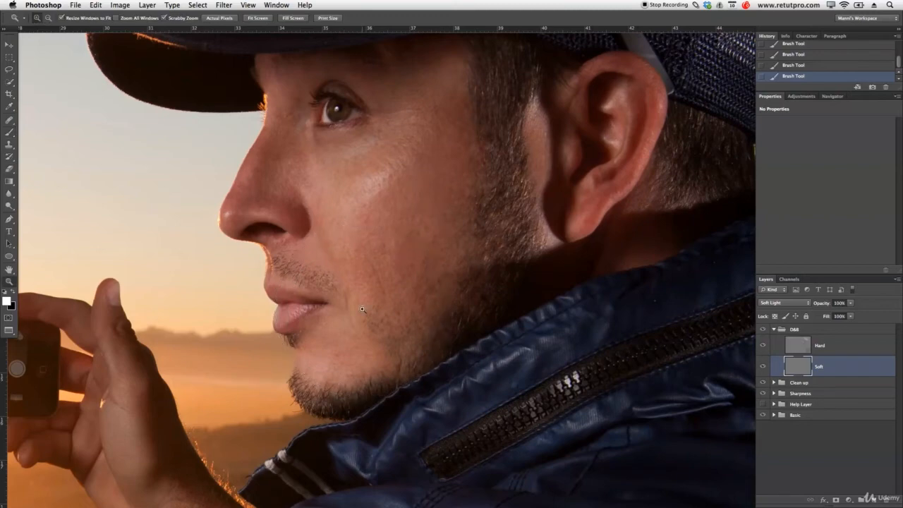
left_click_drag(433, 289, 390, 280)
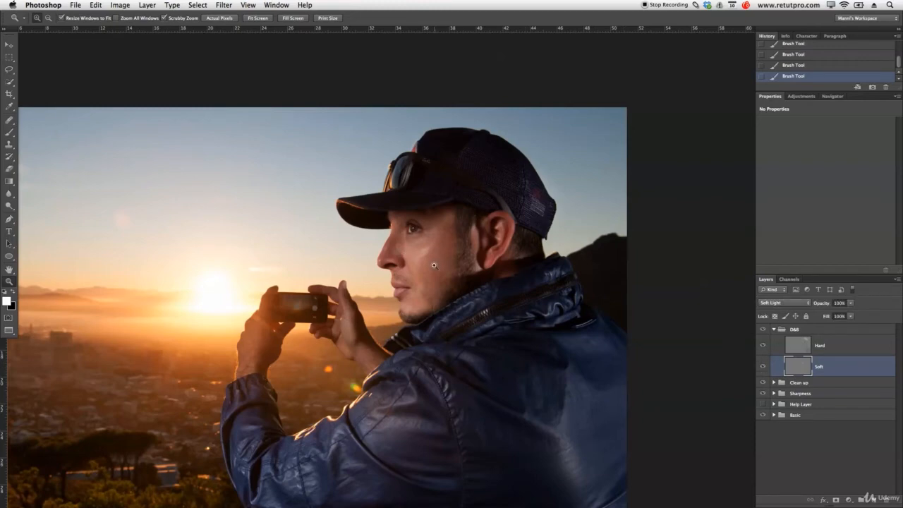
key("b")
Lighten the hand and phone, then switch to black and darken with 175 and 90 px brushes.
key("bracketleft")
key("bracketleft")
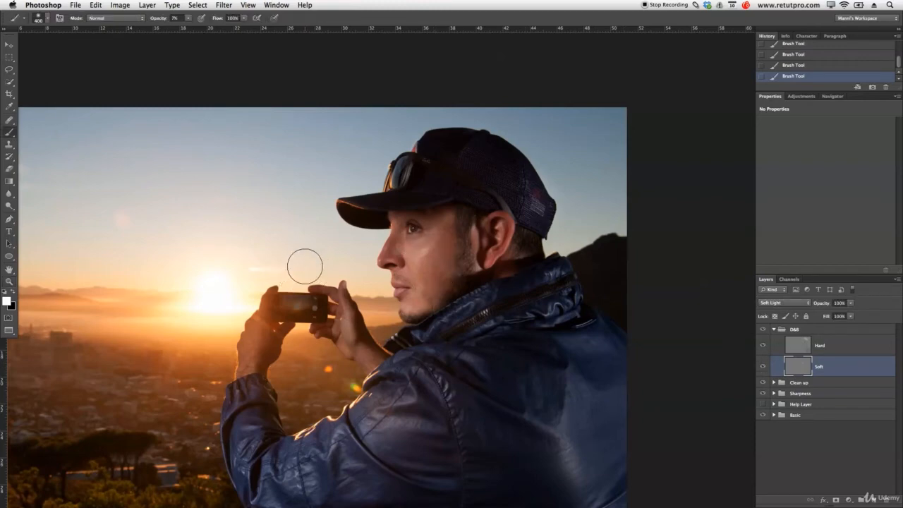
key("bracketleft")
key("bracketleft")
key("bracketleft")
key("bracketleft")
key("bracketright")
key("bracketleft")
key("bracketleft")
key("bracketright")
key("bracketright")
key("bracketright")
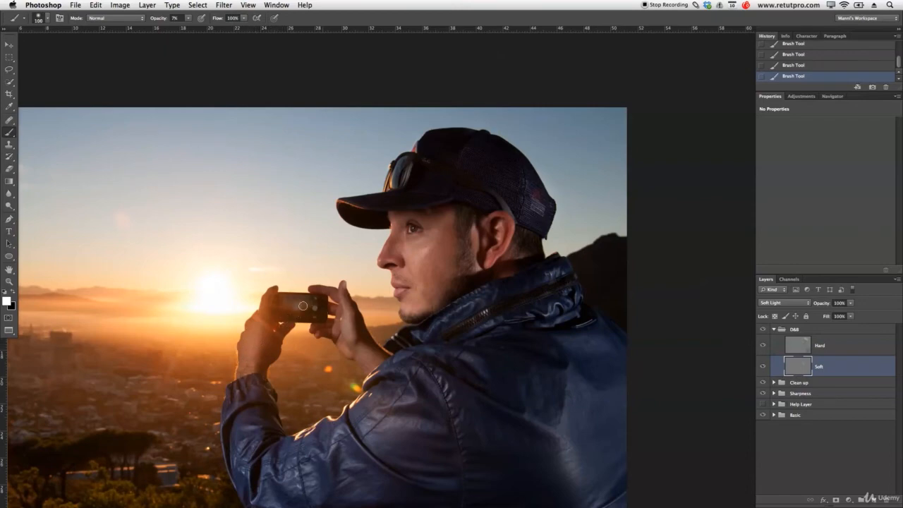
key("bracketleft")
key("bracketleft")
key("bracketleft")
key("bracketleft")
key("bracketleft")
key("bracketleft")
key("bracketleft")
key("bracketleft")
key("bracketleft")
key("x")
key("bracketright")
key("bracketright")
key("bracketright")
key("bracketright")
key("bracketleft")
key("bracketleft")
Zoom out to the whole photo and toggle the D&B group to compare, leaving it hidden.
key("z")
left_click_drag(385, 357, 335, 359)
left_click_drag(456, 412, 463, 350)
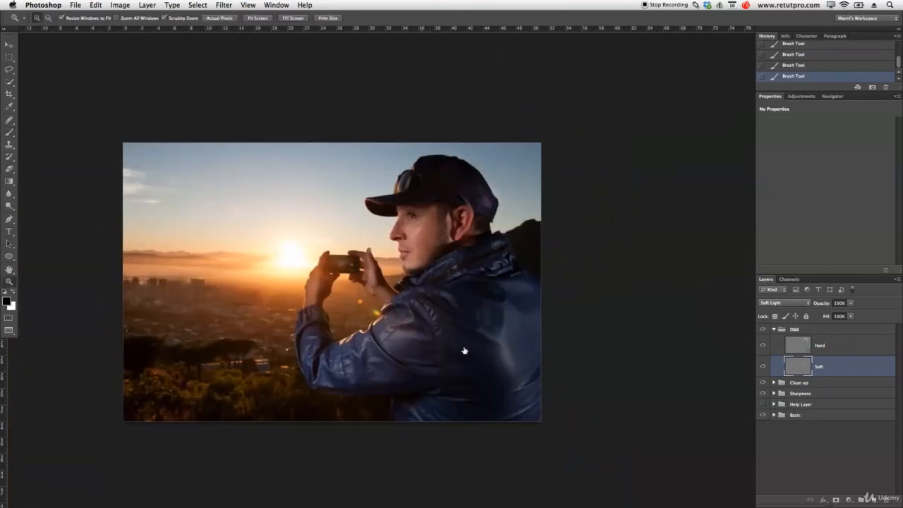
left_click(763, 330)
left_click(762, 330)
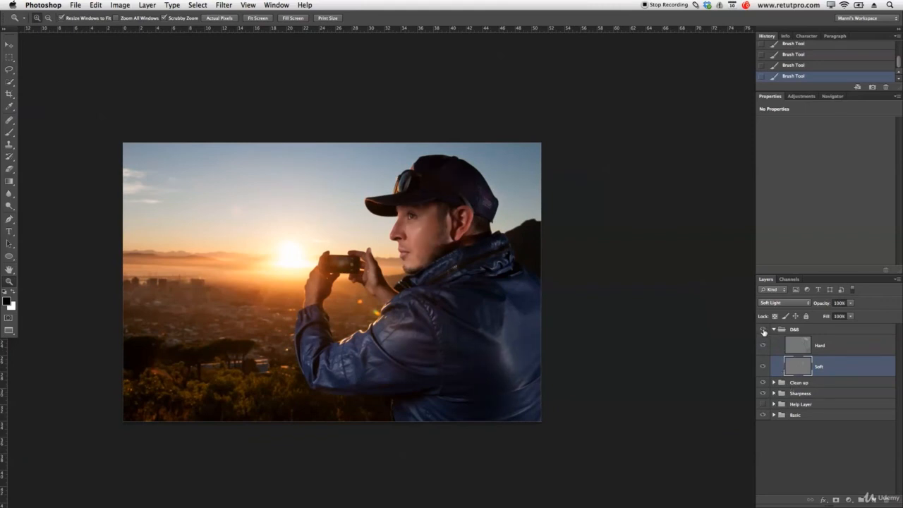
left_click(763, 330)
Add Layer 1 above the Hard layer and fill it with 50% gray.
left_click(875, 502)
left_click_drag(814, 376, 817, 346)
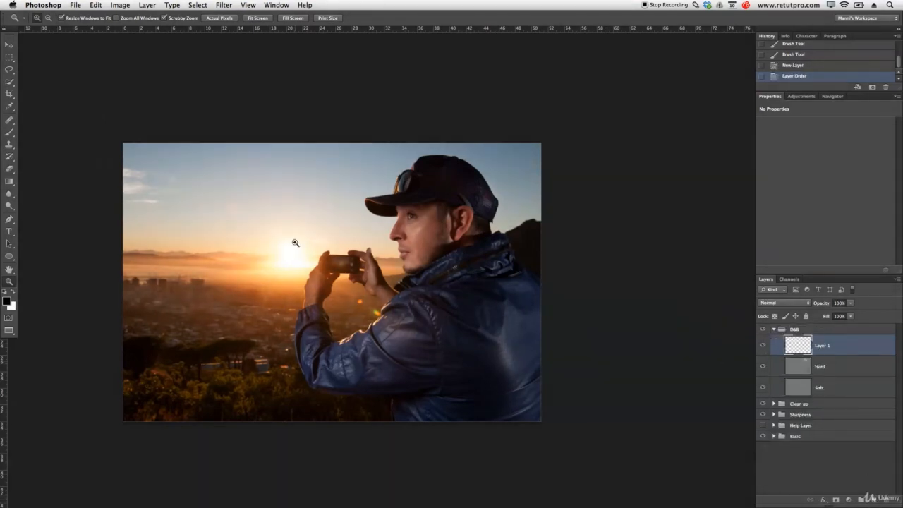
left_click(10, 57)
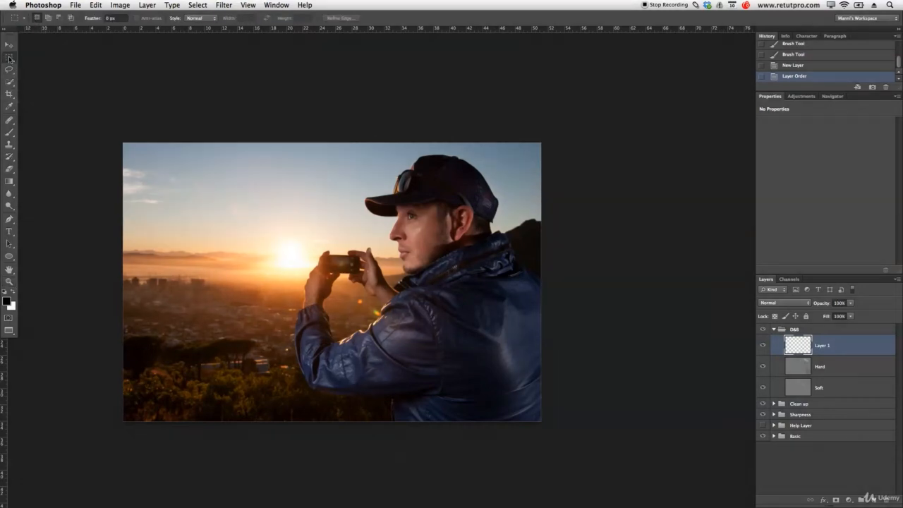
key("ctrl+a")
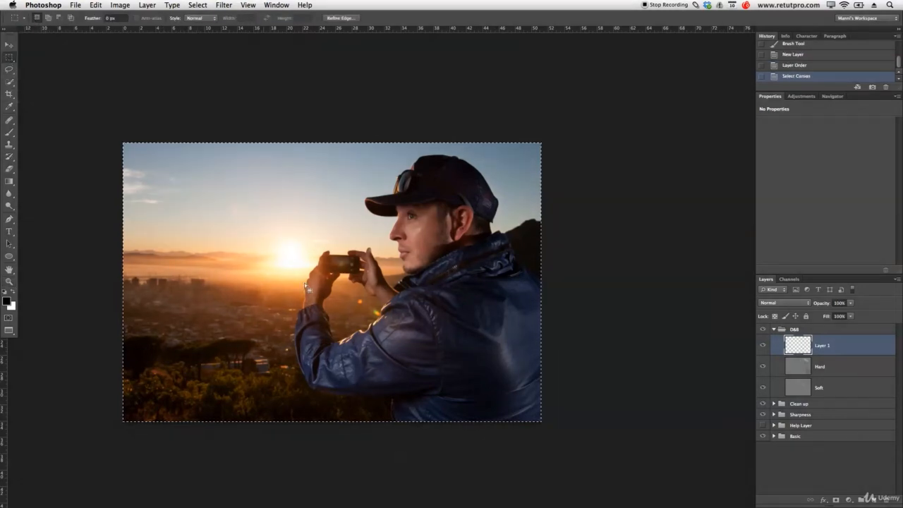
right_click(332, 260)
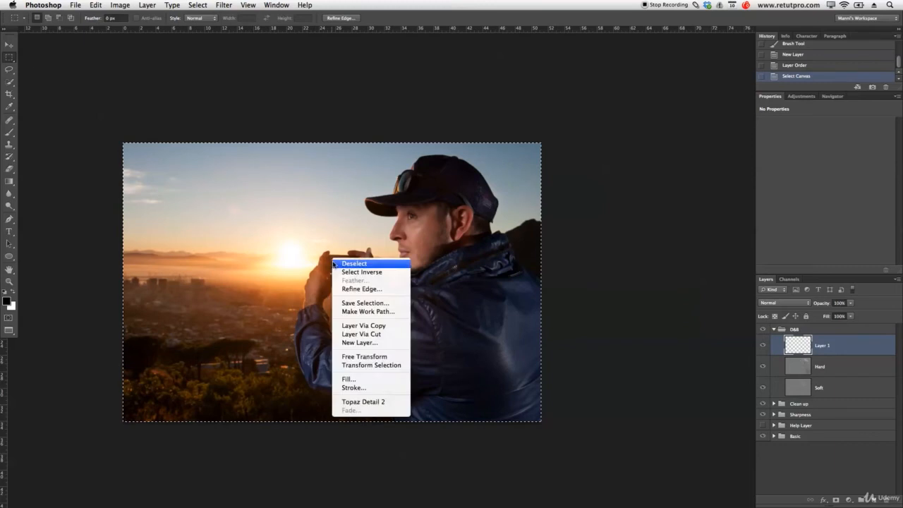
left_click(349, 379)
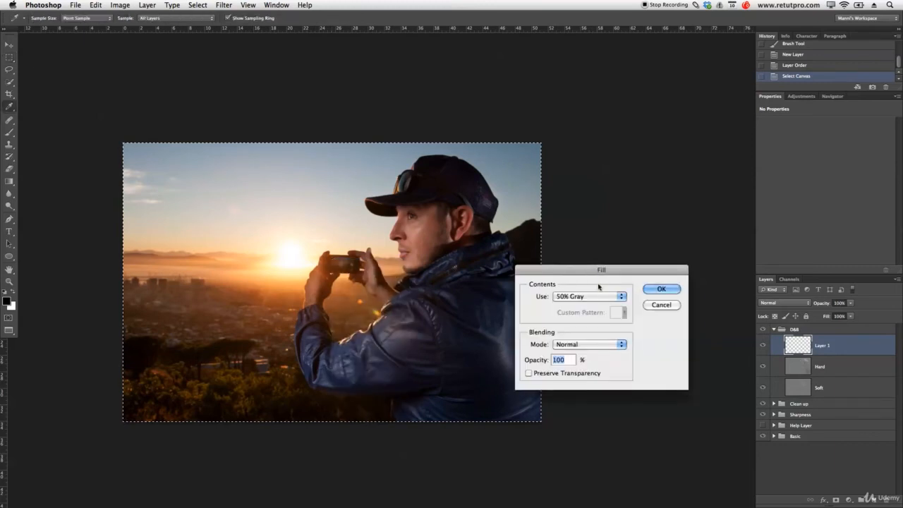
left_click(658, 290)
key("m")
key("ctrl+d")
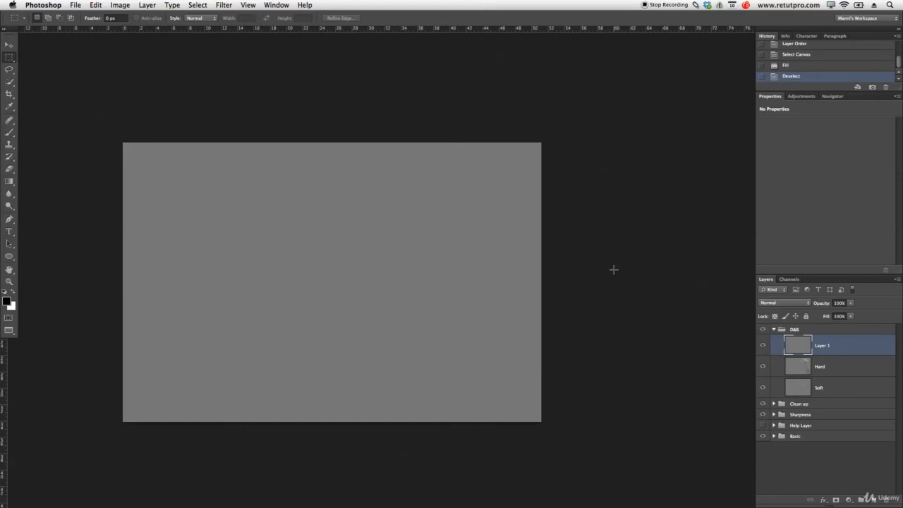
Set Layer 1's blend mode to Soft Light.
scroll(572, 266, "left", 3)
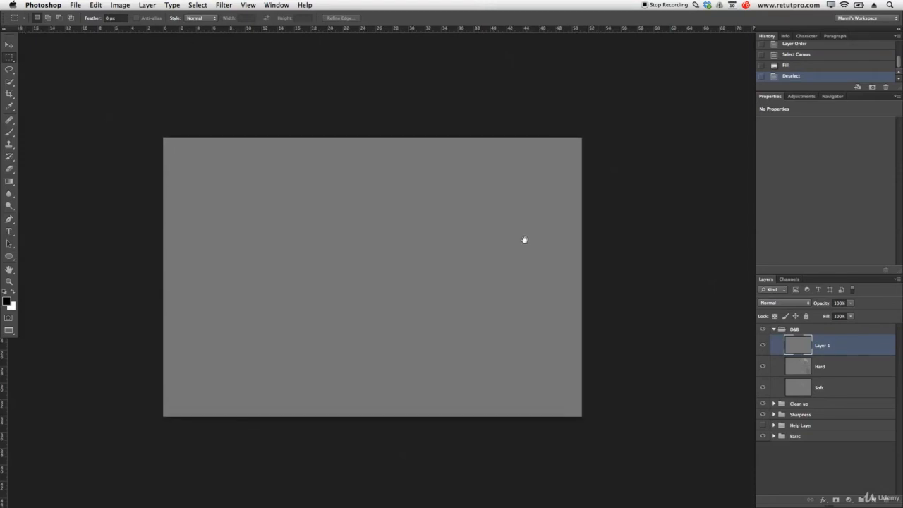
left_click(774, 305)
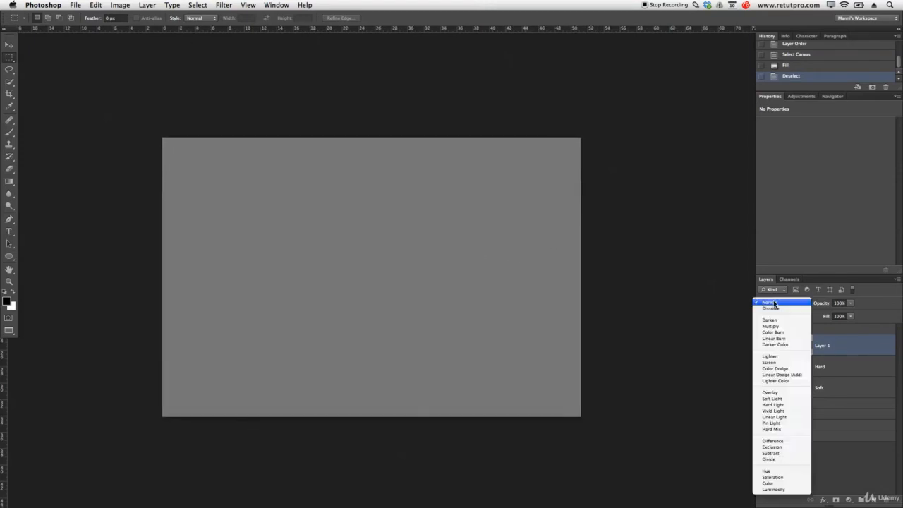
left_click(779, 396)
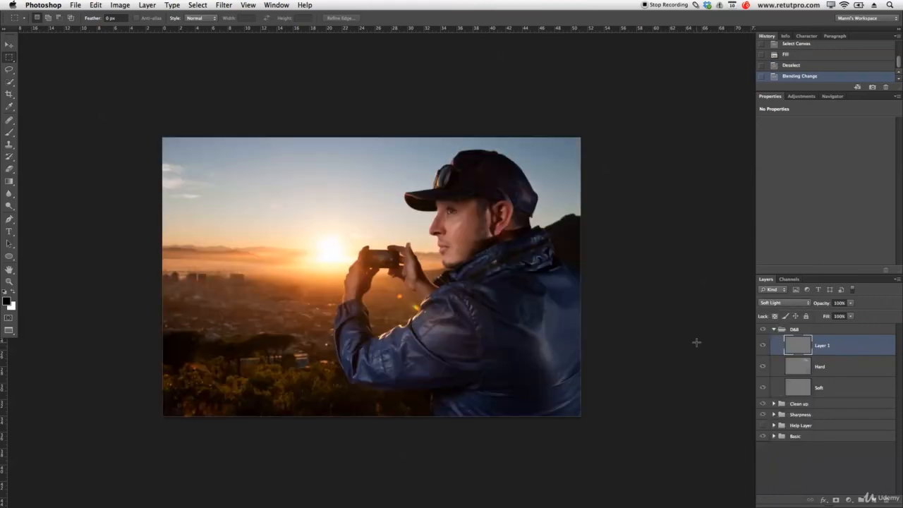
Rename Layer 1 to Background and ready a large 2500 px white brush.
double_click(822, 346)
key("Return")
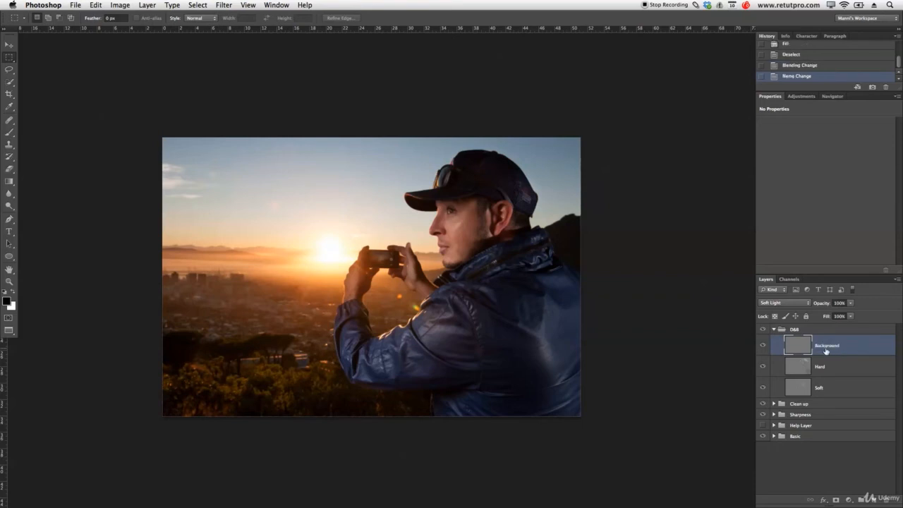
key("b")
key("bracketright")
key("bracketright")
key("bracketright")
key("bracketright")
key("bracketright")
key("bracketright")
key("bracketright")
key("bracketright")
key("bracketright")
key("bracketright")
key("bracketright")
key("bracketright")
key("bracketright")
key("bracketright")
key("bracketright")
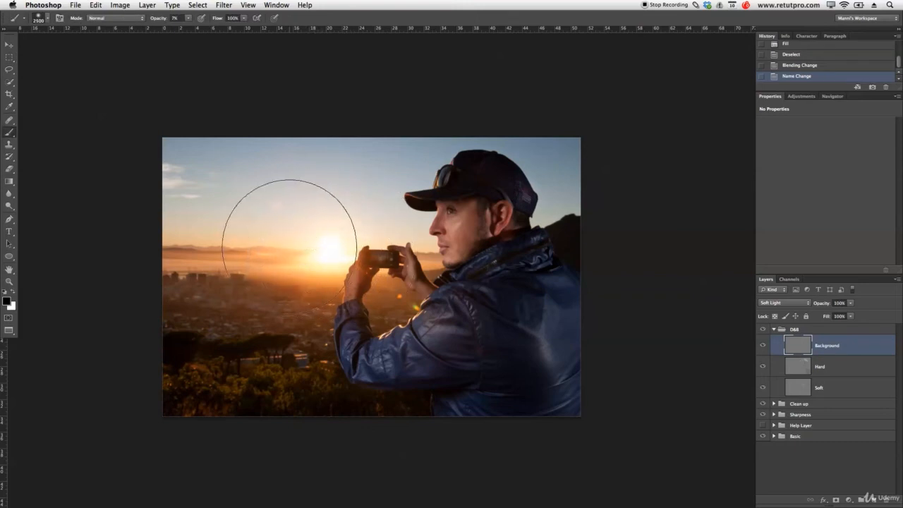
key("x")
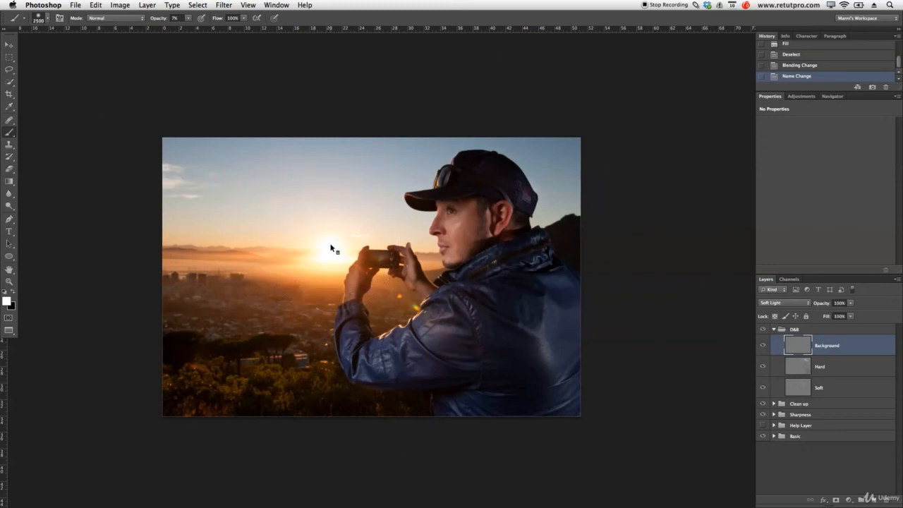
mouse_move(308, 245)
left_mouse_down()
mouse_move(322, 252)
mouse_move(319, 107)
mouse_move(331, 17)
left_mouse_up()
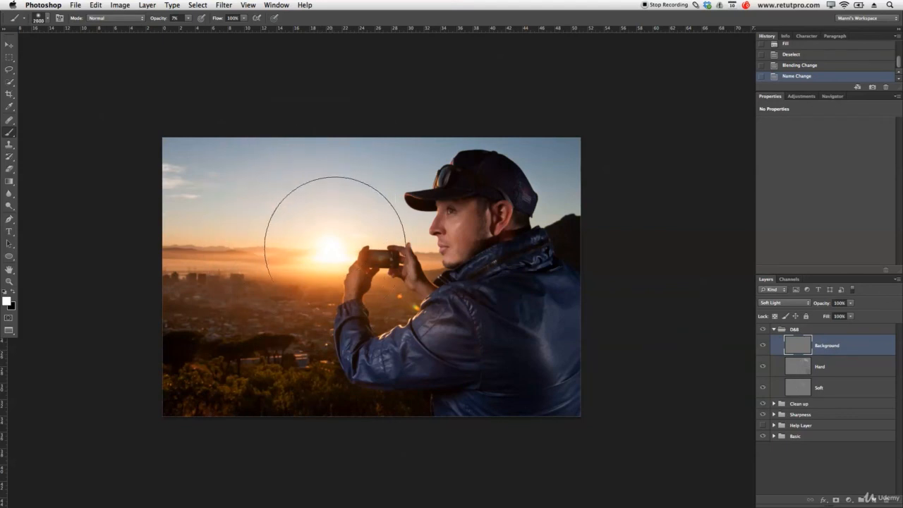
key("bracketleft")
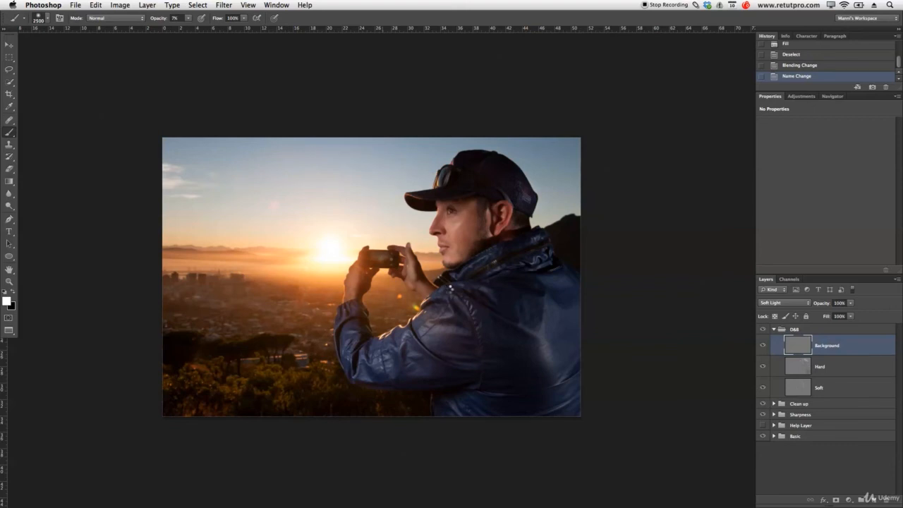
Brighten the sky around the sun, the hands and the haze left of the sun with soft white strokes.
left_click(448, 290)
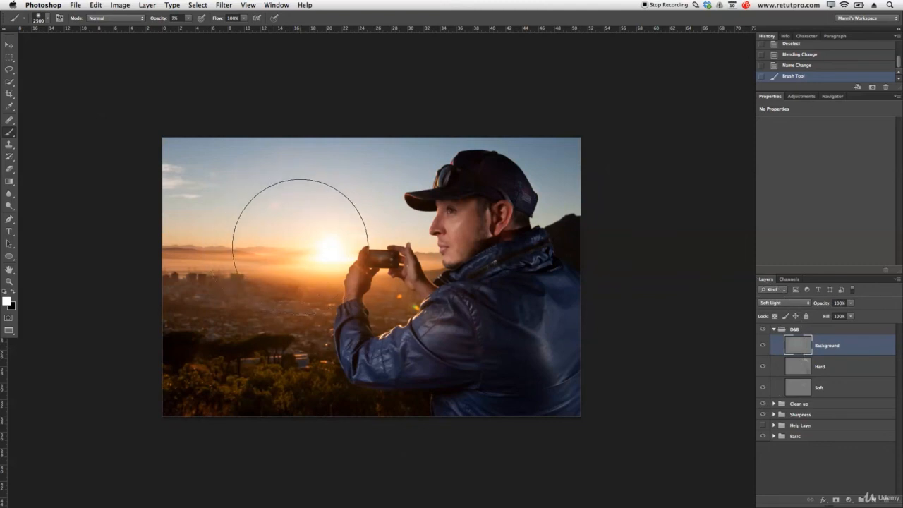
key("bracketleft")
key("bracketleft")
key("bracketleft")
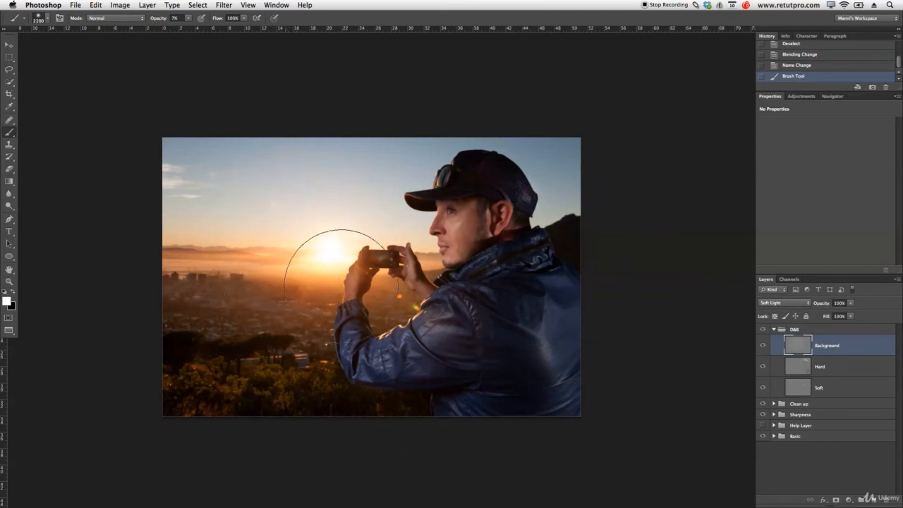
left_click(374, 296)
key("bracketleft")
key("bracketleft")
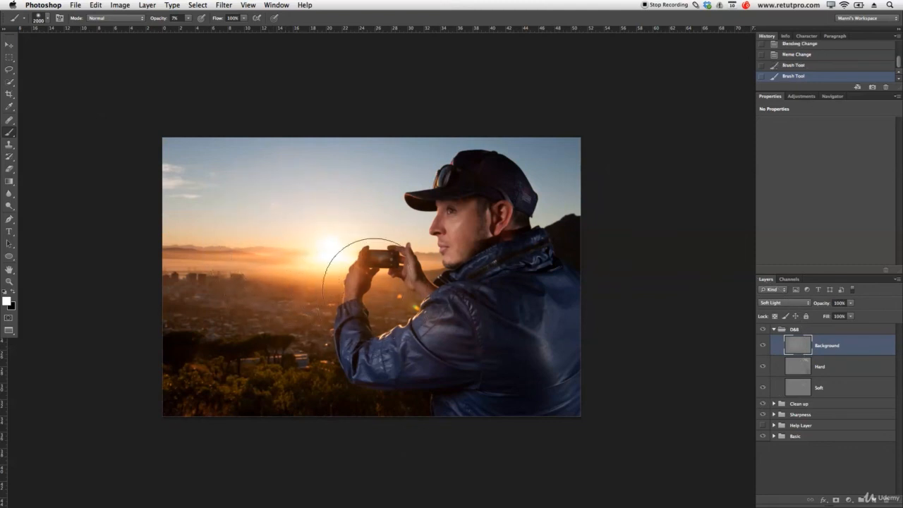
key("bracketleft")
key("bracketleft")
key("bracketleft")
key("bracketleft")
key("bracketleft")
key("bracketleft")
key("bracketleft")
left_click(383, 297)
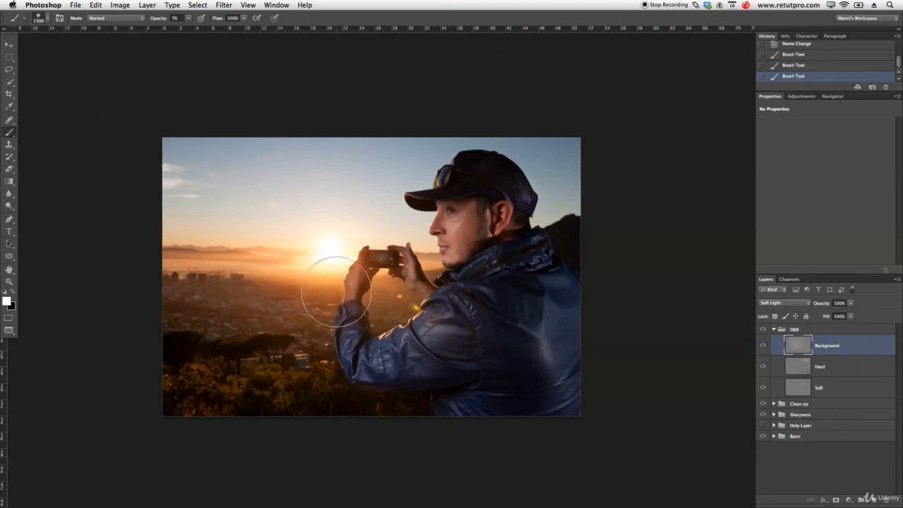
key("bracketright")
left_click(289, 255)
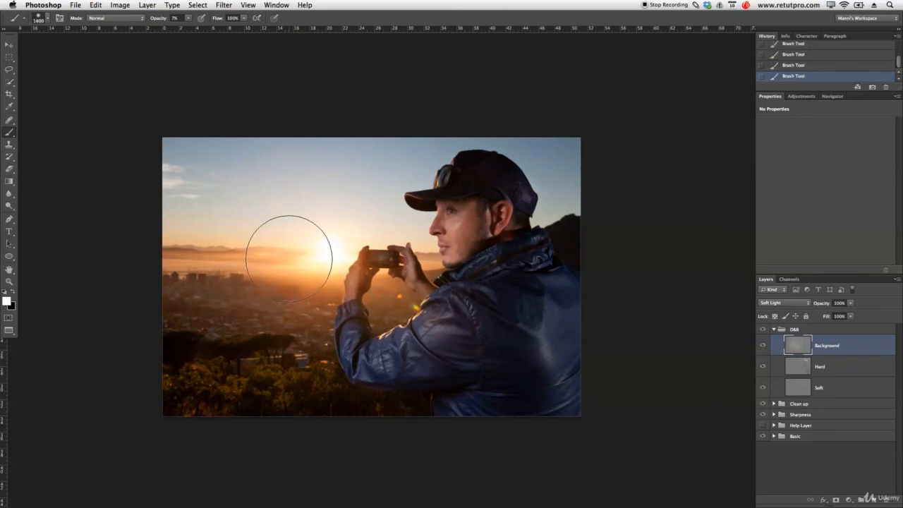
Switch the brush to black at 2000 px for darkening.
key("x")
key("bracketright")
key("bracketright")
key("bracketright")
key("bracketright")
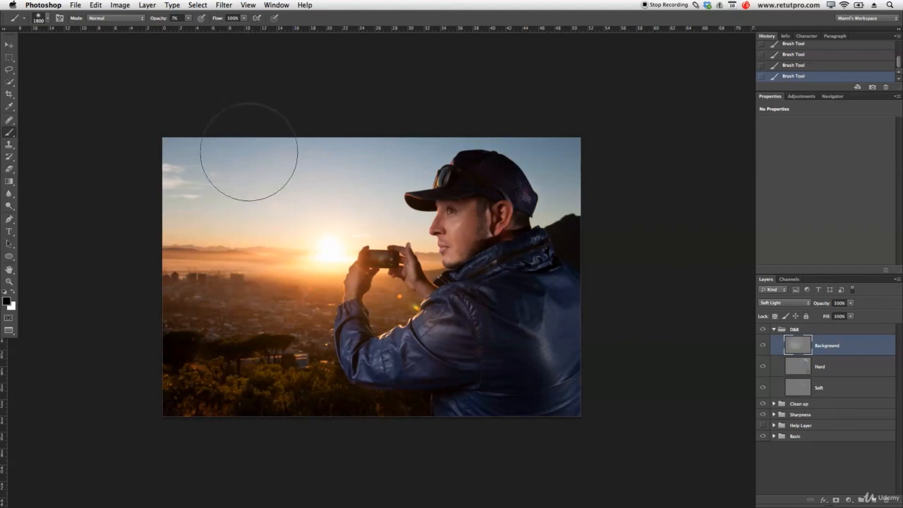
key("bracketright")
key("bracketright")
key("bracketright")
key("bracketright")
key("bracketright")
key("bracketright")
key("bracketright")
key("bracketright")
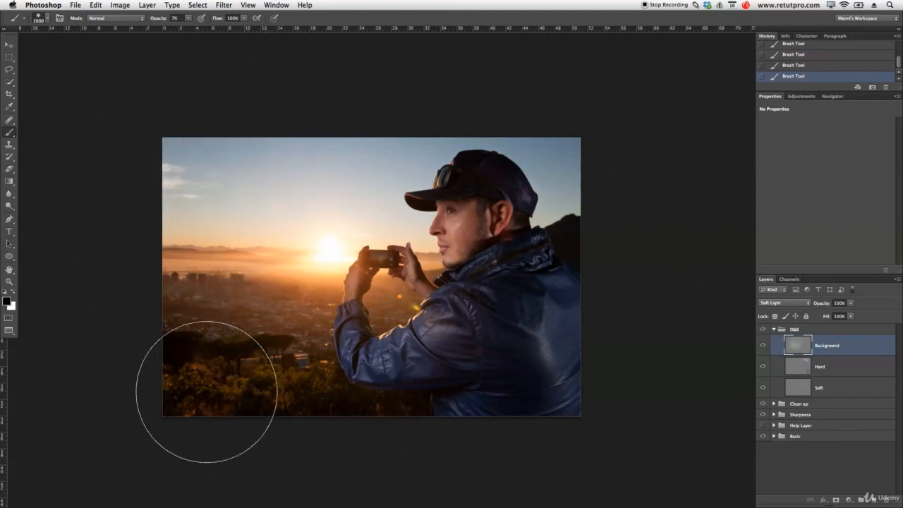
key("bracketleft")
key("bracketleft")
key("bracketleft")
key("bracketleft")
key("bracketleft")
key("bracketleft")
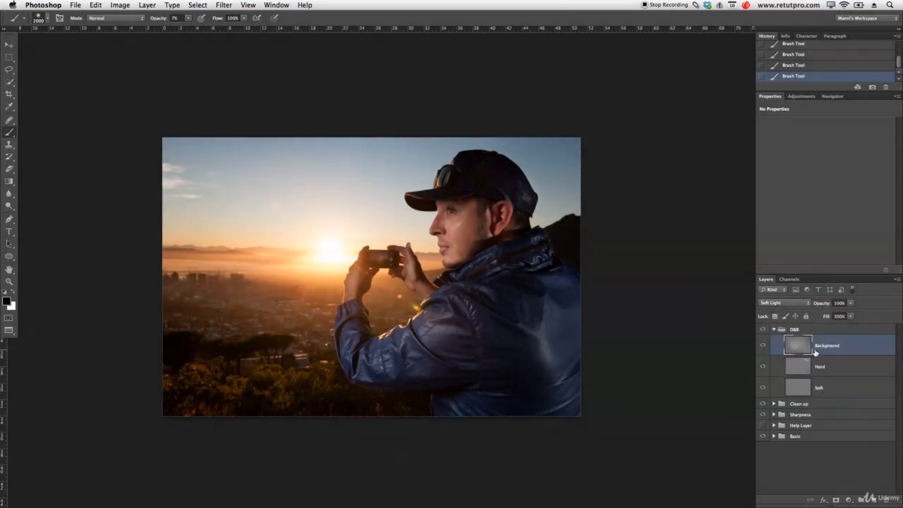
Toggle the Background layer's visibility to compare the sky brightening on and off.
left_click(762, 345)
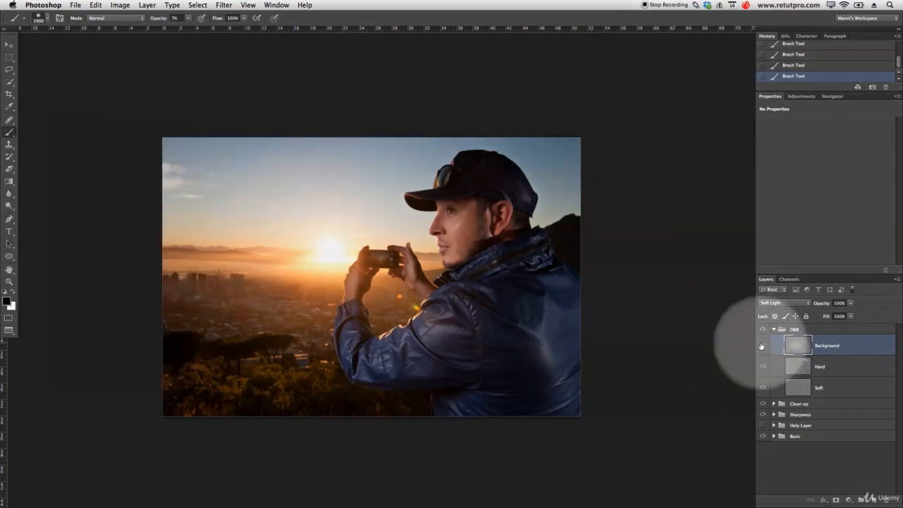
left_click(763, 346)
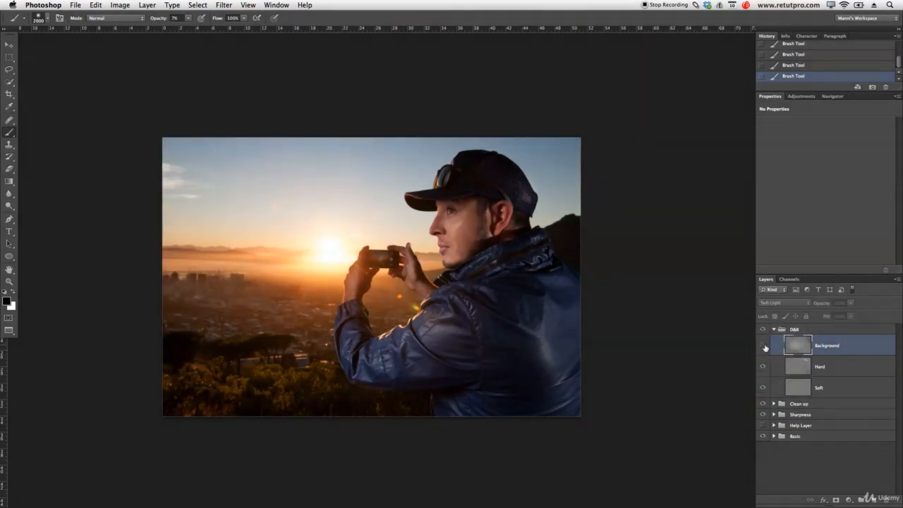
left_click(763, 346)
left_click(767, 348)
left_click(765, 349)
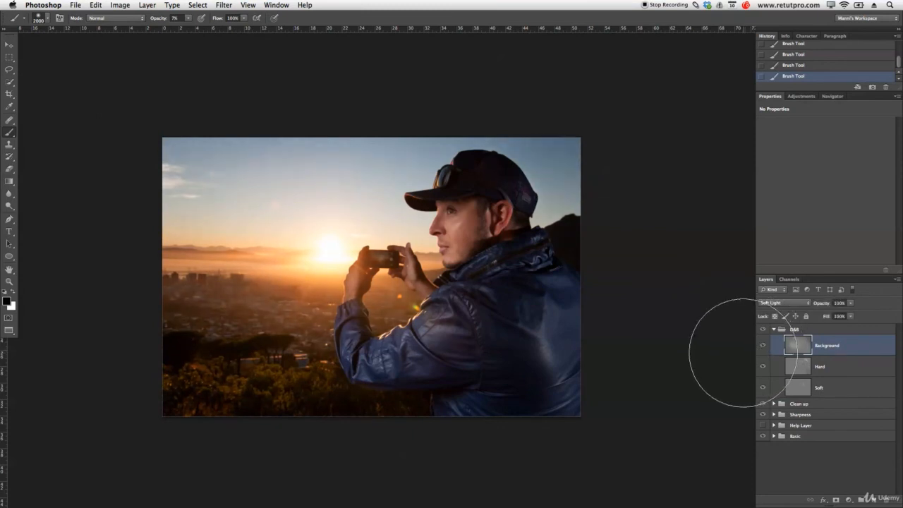
Collapse the D&B group and toggle it off and on, leaving it visible.
left_click(773, 329)
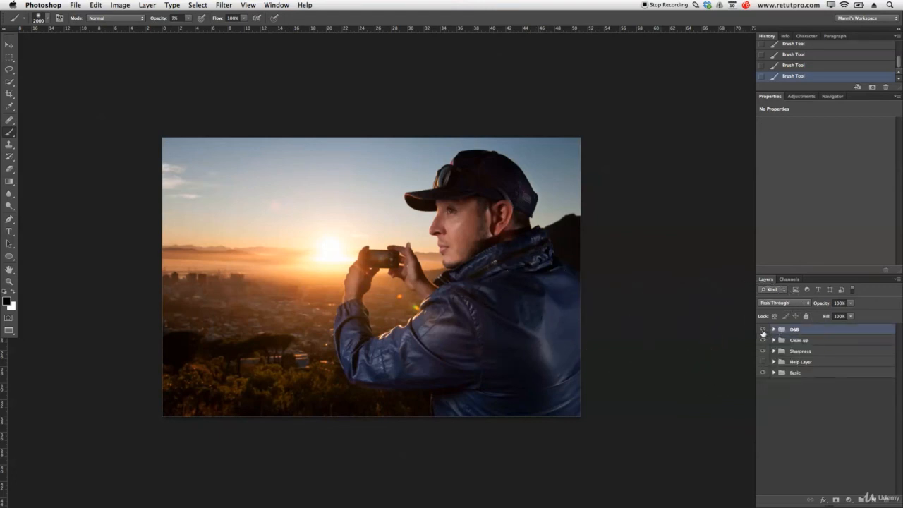
left_click(762, 330)
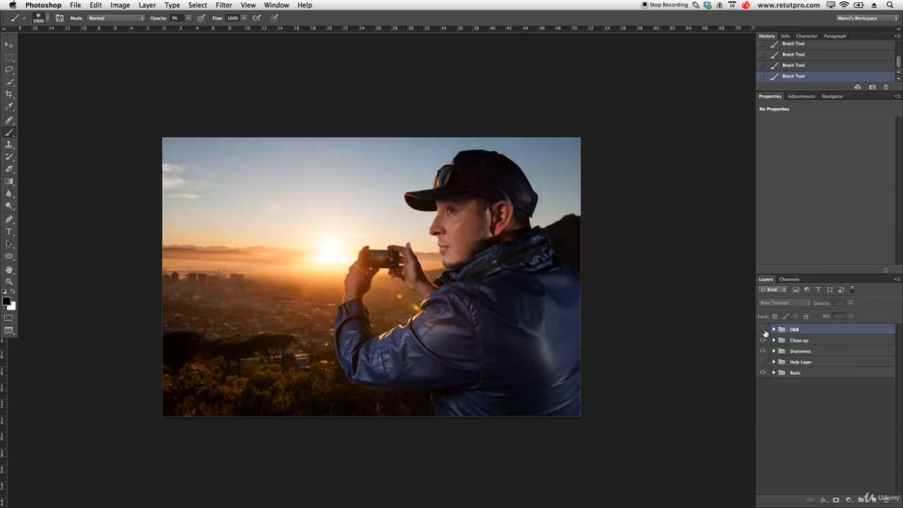
left_click(763, 330)
left_click(762, 330)
left_click(762, 331)
key("z")
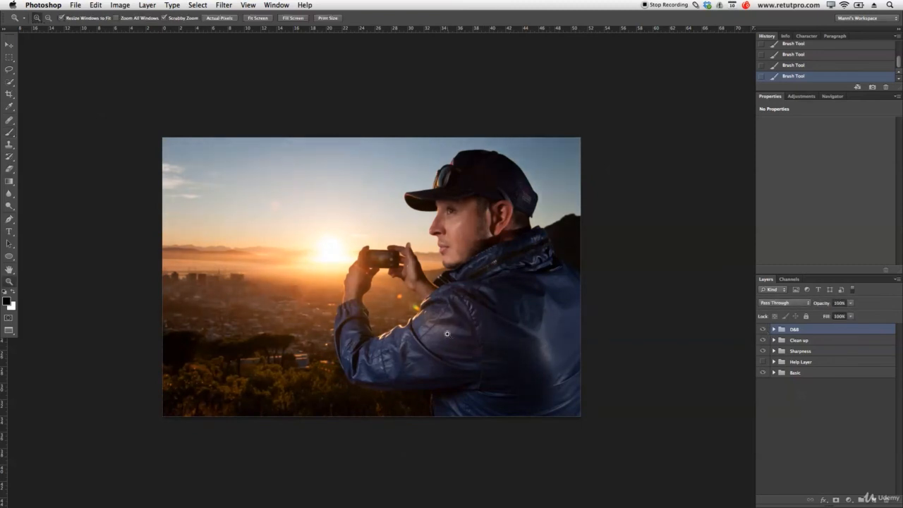